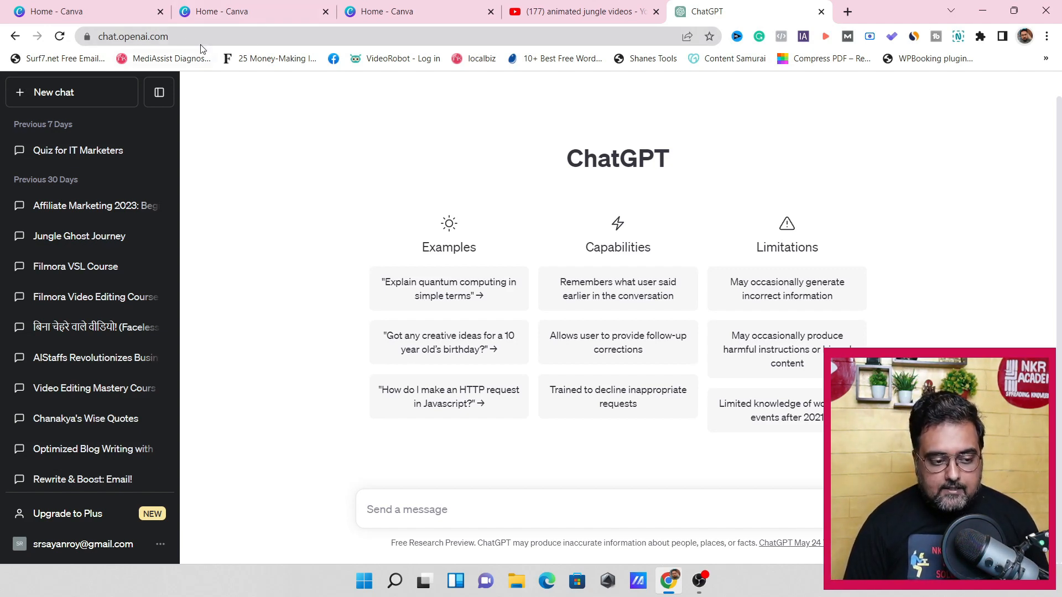
# Ask ChatGPT to "write me a story about a tiger in a jungle".
pyautogui.write('write me a story about a tiger in a jungle')
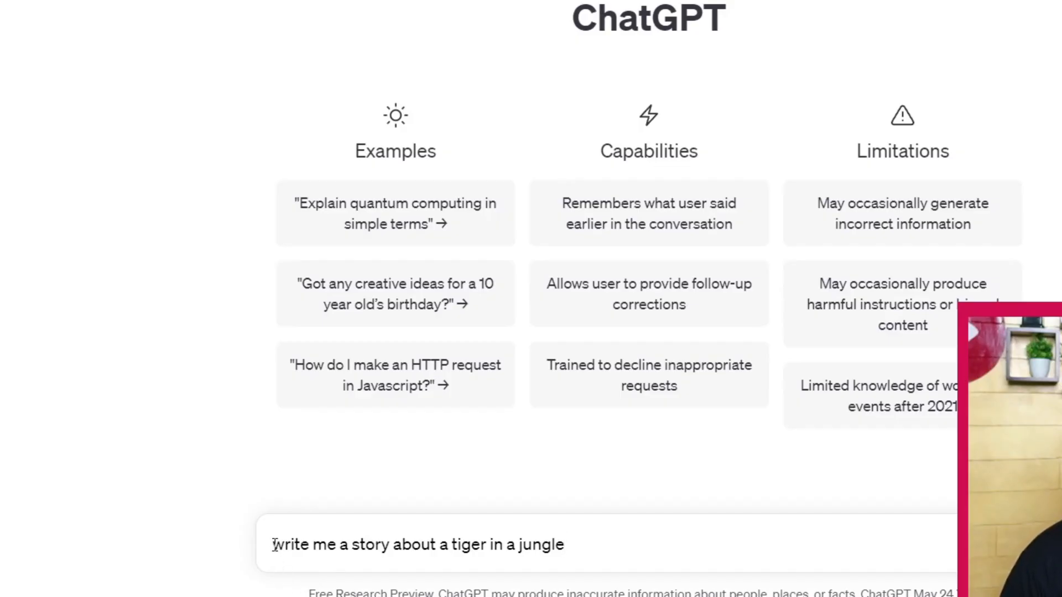
pyautogui.moveTo(274, 545); pyautogui.dragTo(564, 555)
pyautogui.click(574, 552)
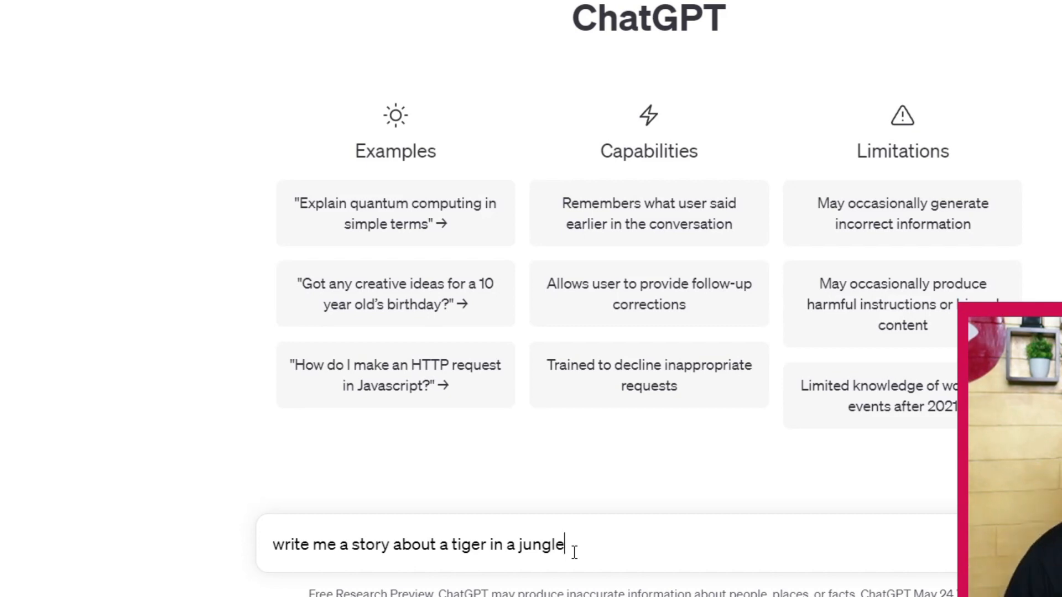
pyautogui.press('Return')
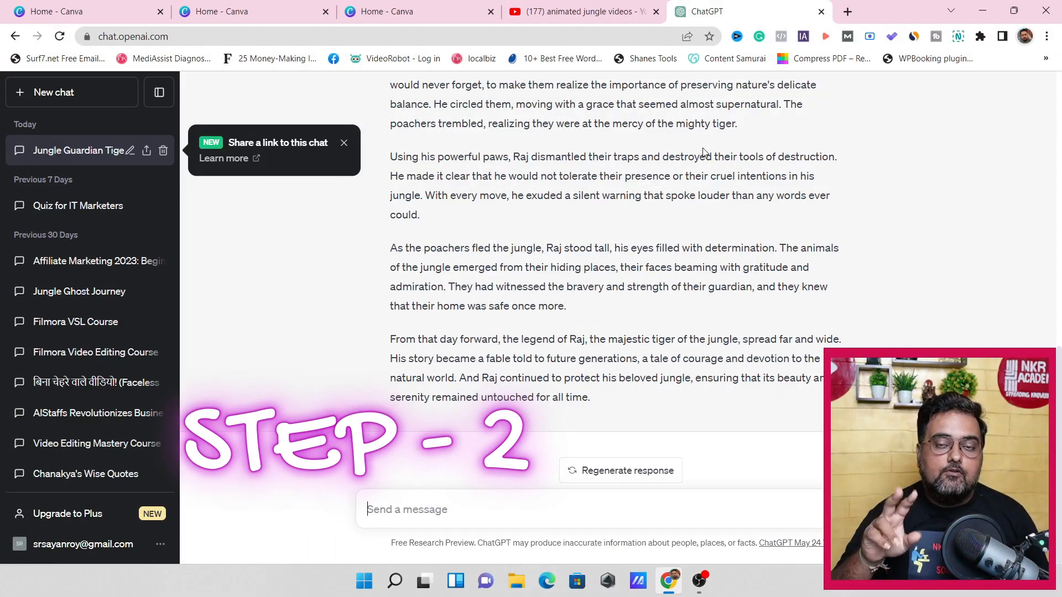
# Switch to Canva and create a new blank design of the YouTube Video type (1920 × 1080 px).
pyautogui.click(85, 16)
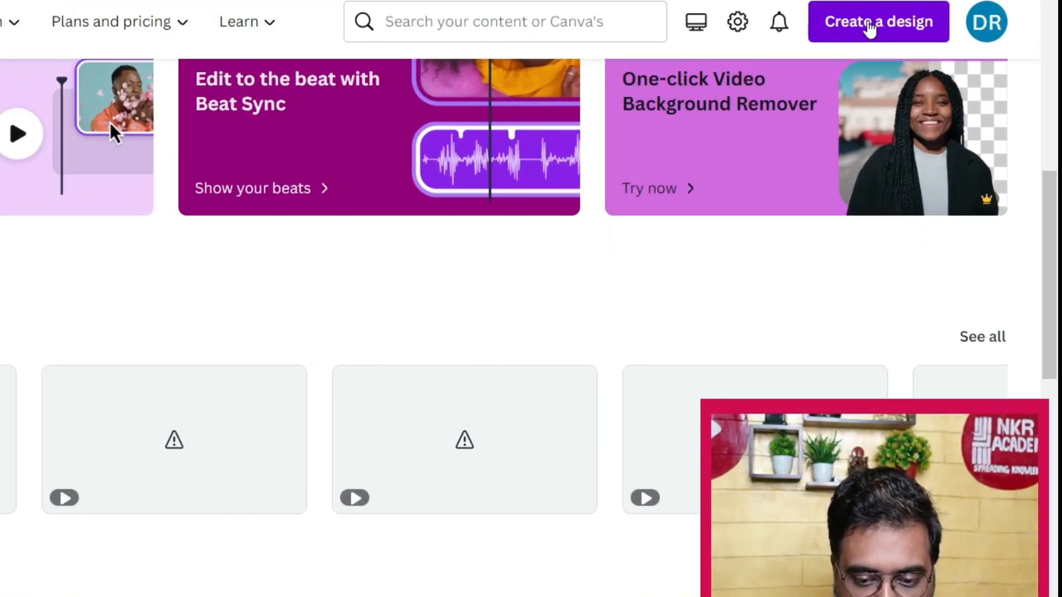
pyautogui.click(865, 28)
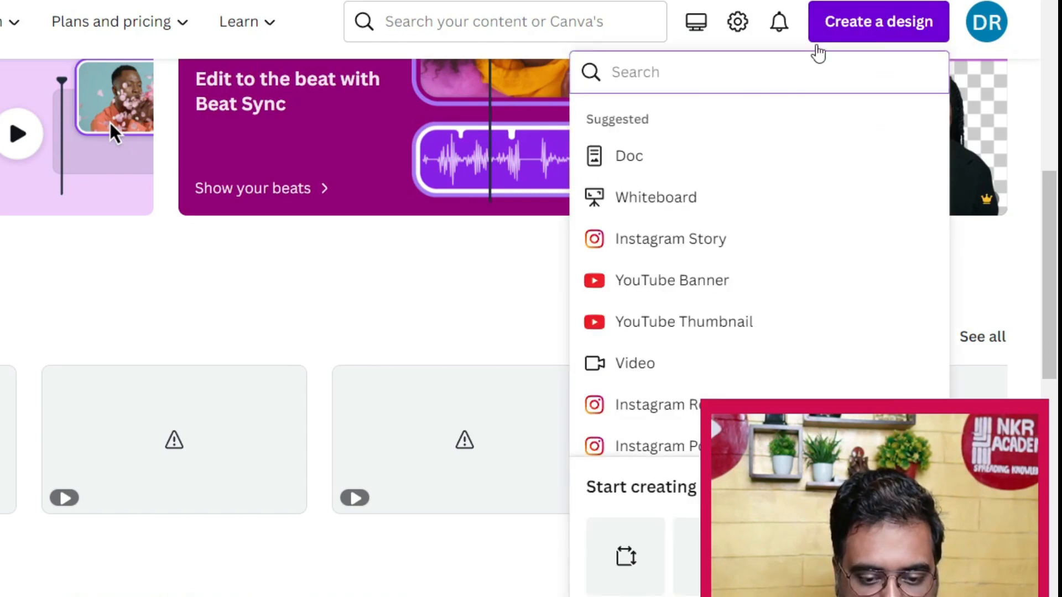
pyautogui.write('yp')
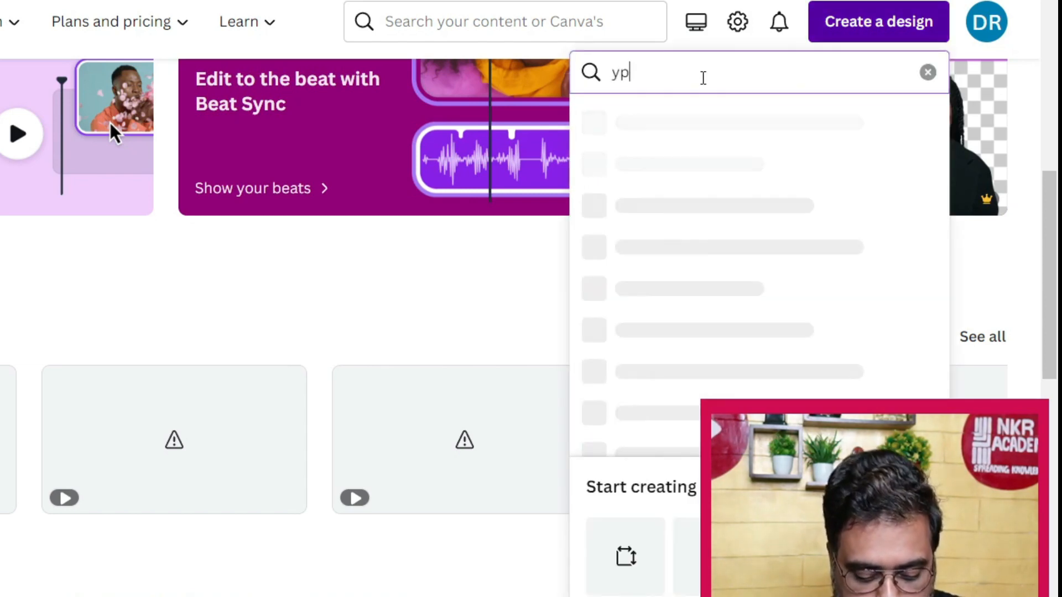
pyautogui.press('BackSpace')
pyautogui.write('outube video')
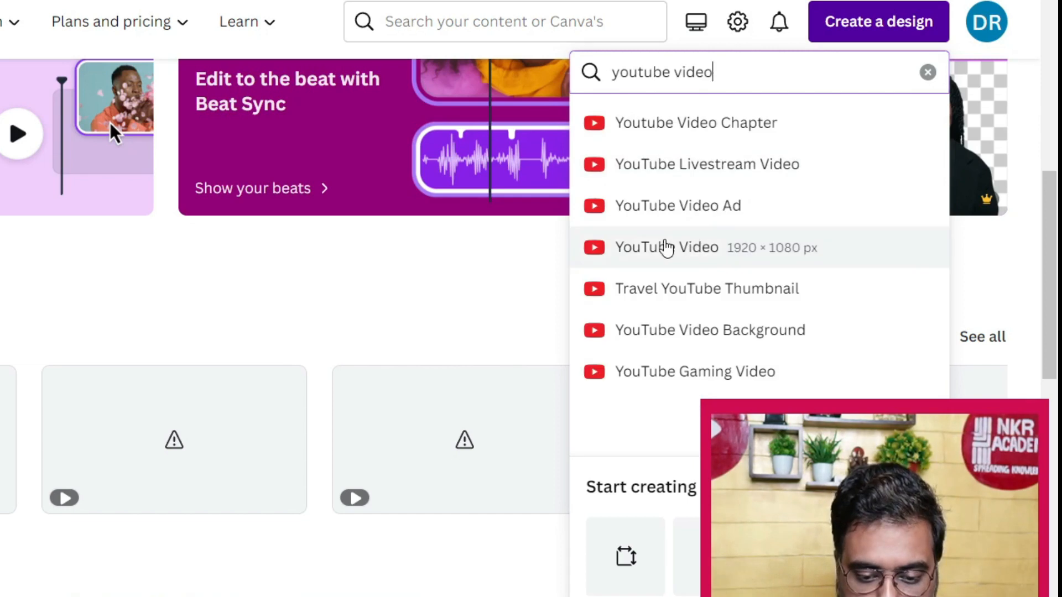
pyautogui.click(684, 256)
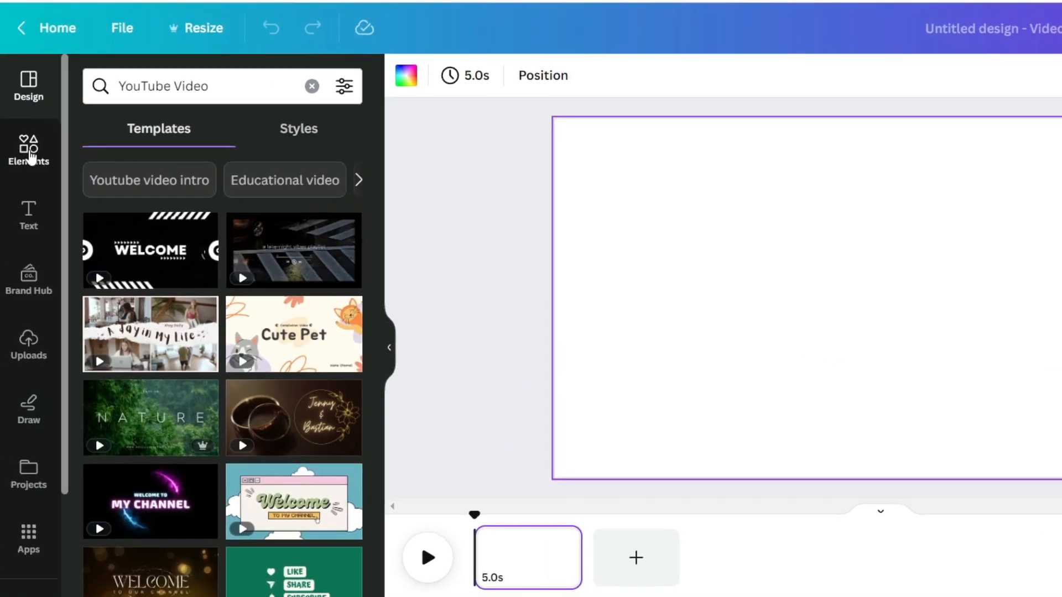
# Search the design elements for "jungle Background".
pyautogui.click(31, 160)
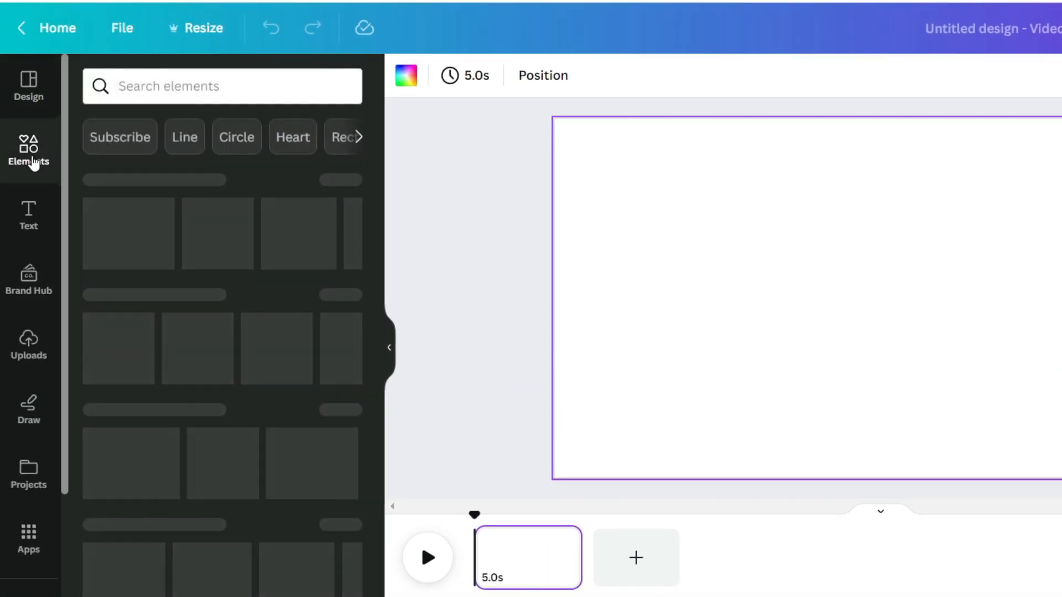
pyautogui.click(231, 84)
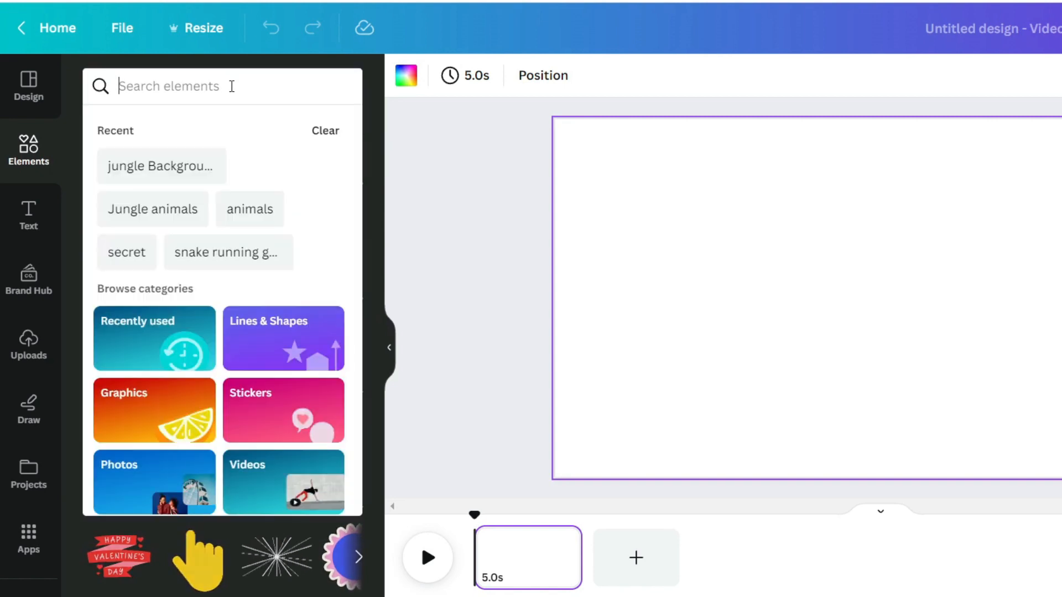
pyautogui.write('jun')
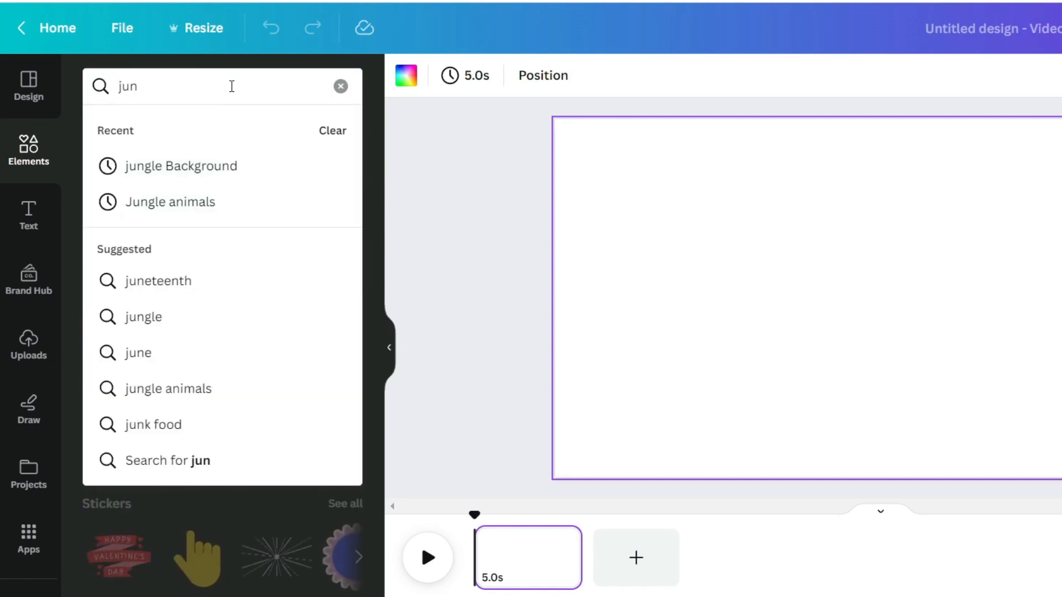
pyautogui.write('gle')
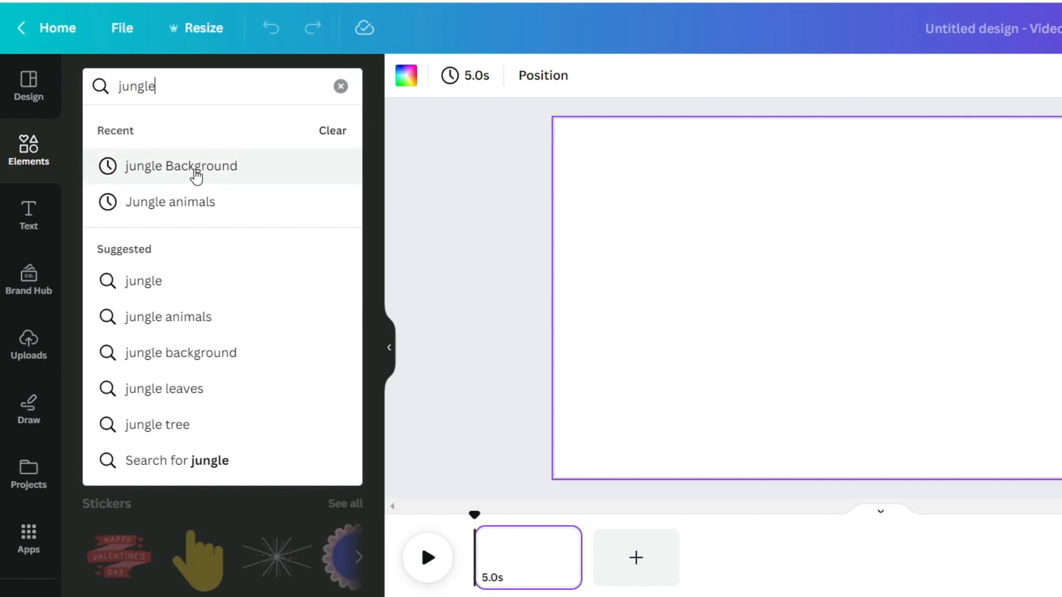
pyautogui.click(203, 172)
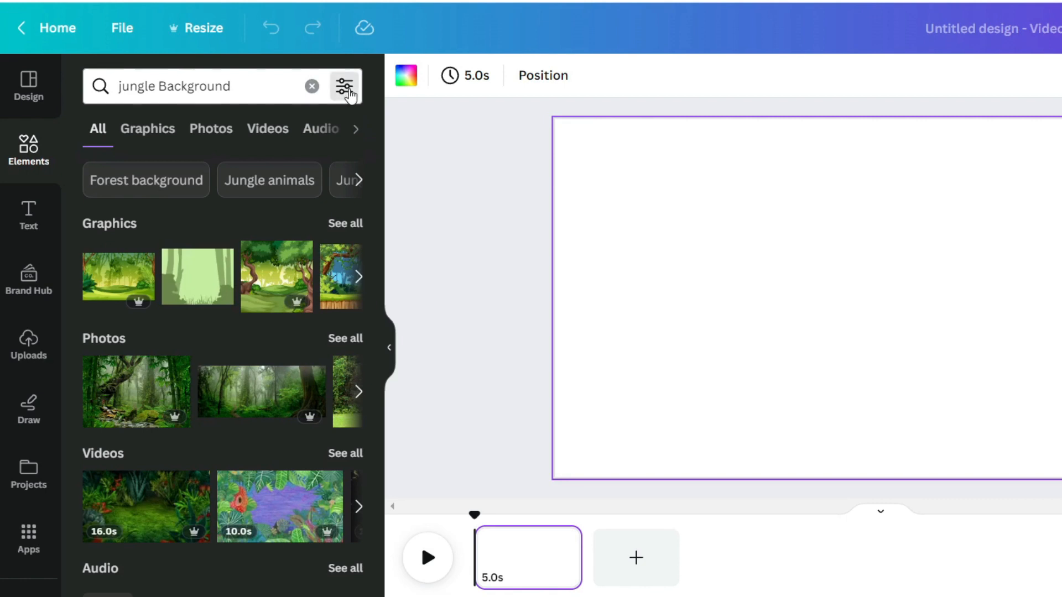
# Filter the jungle background results to horizontal orientation and animated items.
pyautogui.click(346, 89)
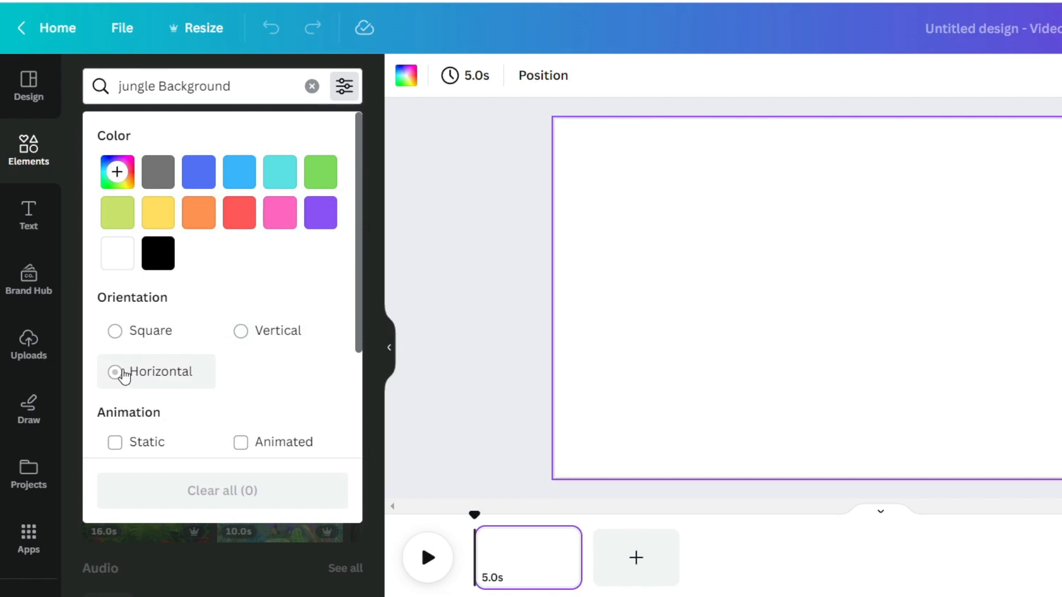
pyautogui.click(123, 374)
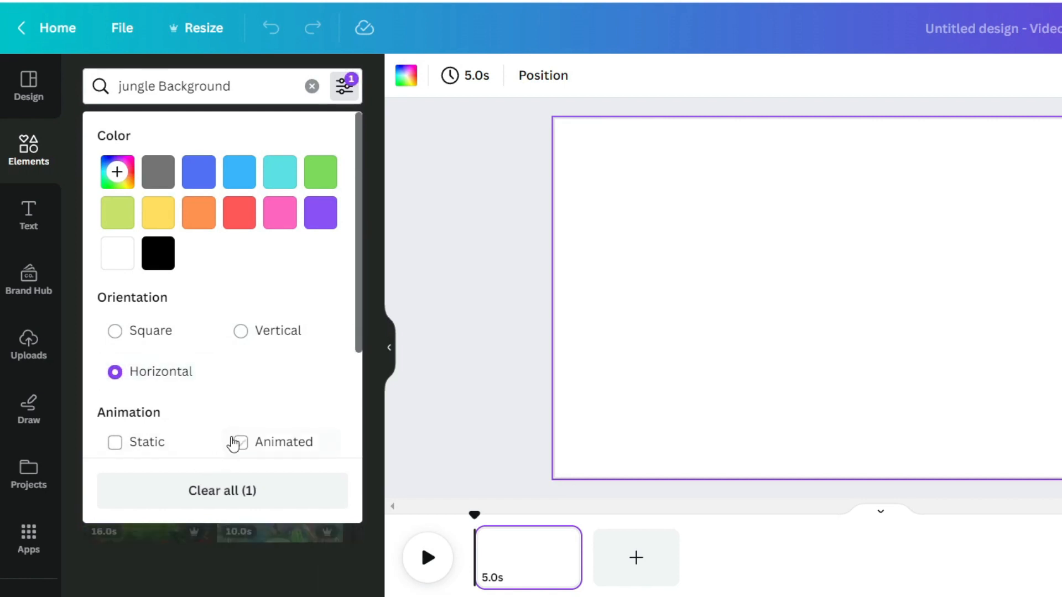
pyautogui.click(241, 449)
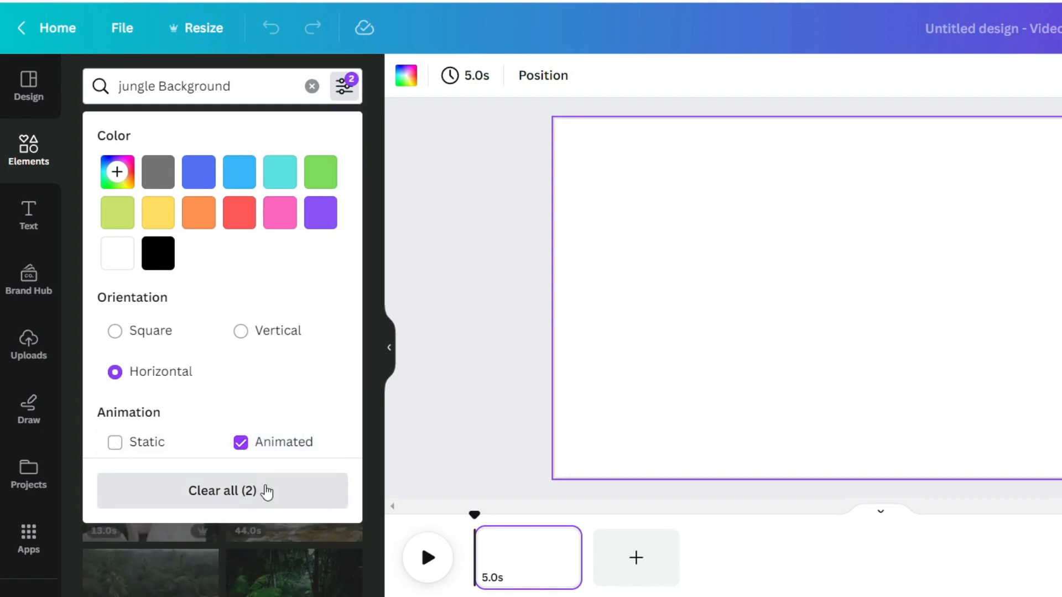
pyautogui.click(373, 398)
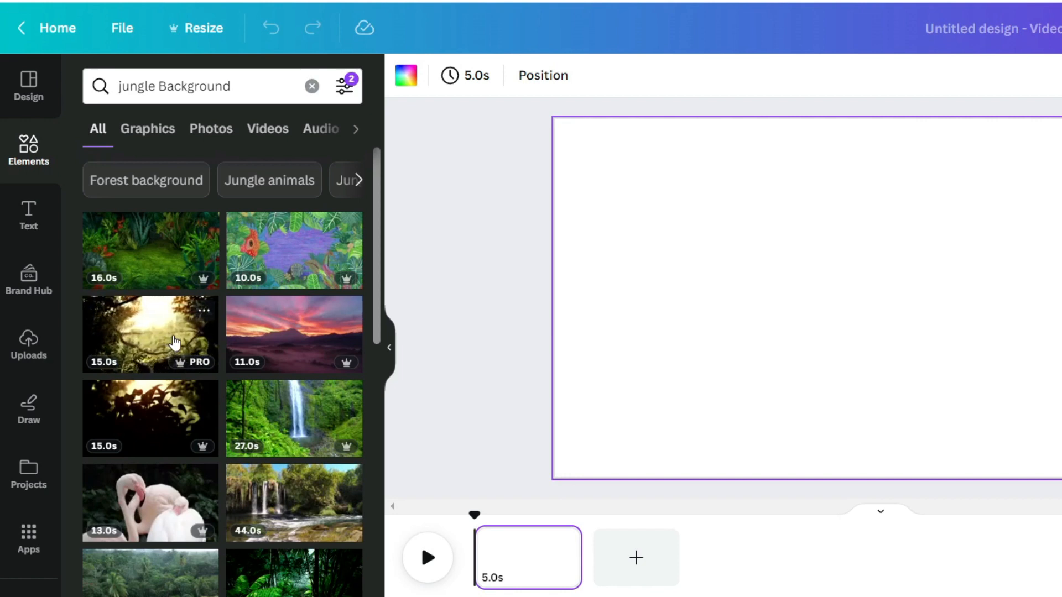
# Add the 25-second dark green jungle video to the page and enlarge it to fill the whole canvas.
pyautogui.moveTo(375, 283); pyautogui.dragTo(377, 365)
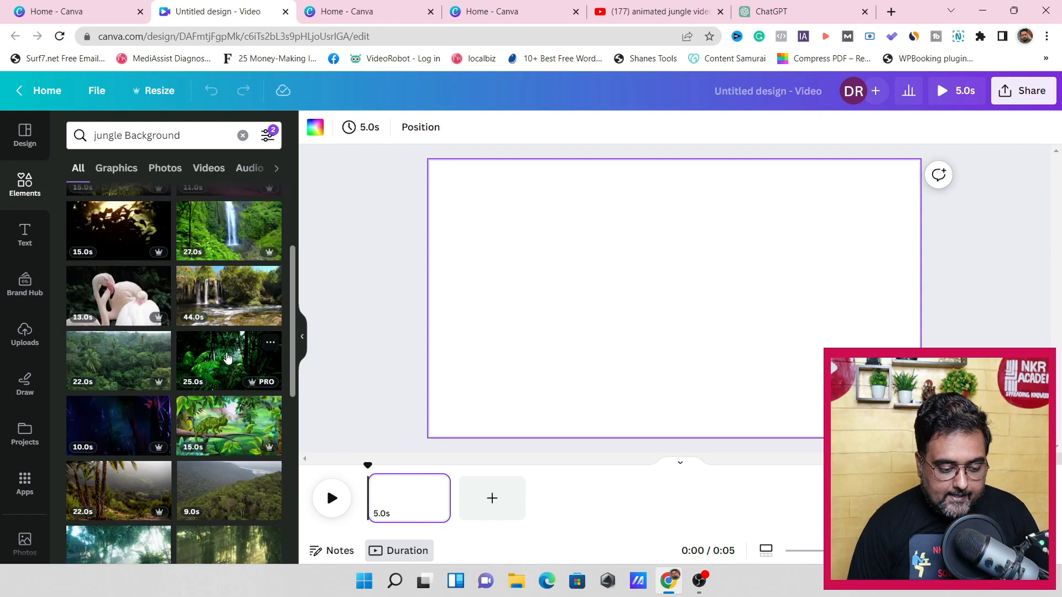
pyautogui.click(227, 358)
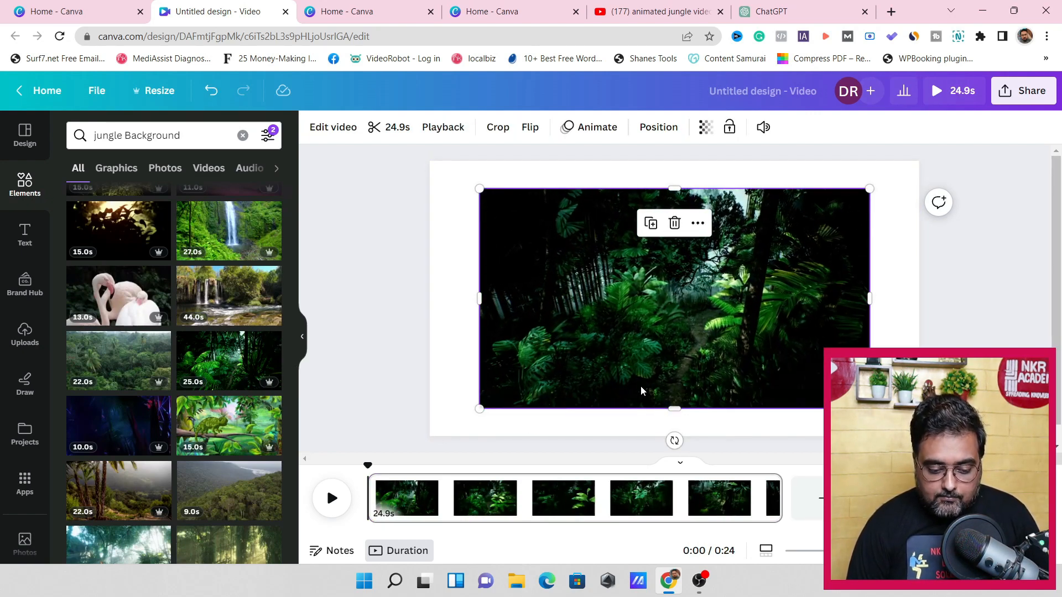
pyautogui.click(671, 308)
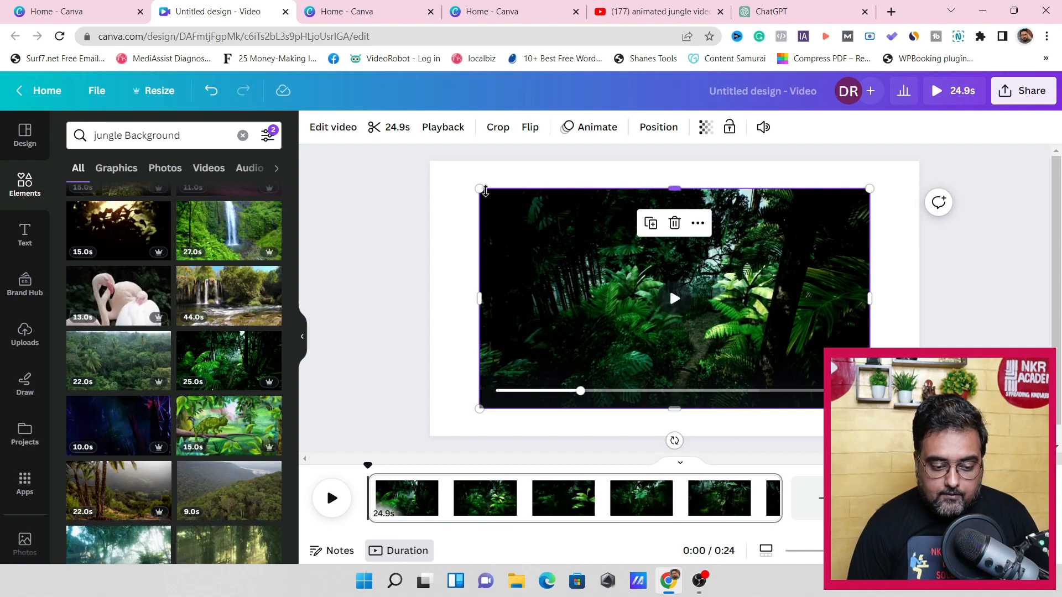
pyautogui.moveTo(473, 184); pyautogui.dragTo(431, 161)
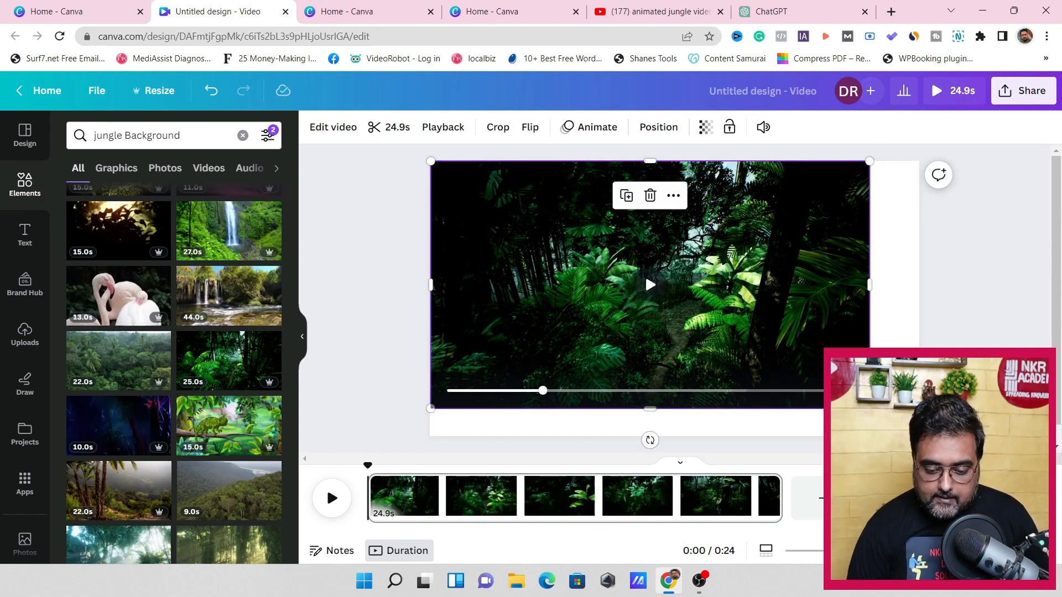
pyautogui.moveTo(870, 408); pyautogui.dragTo(918, 436)
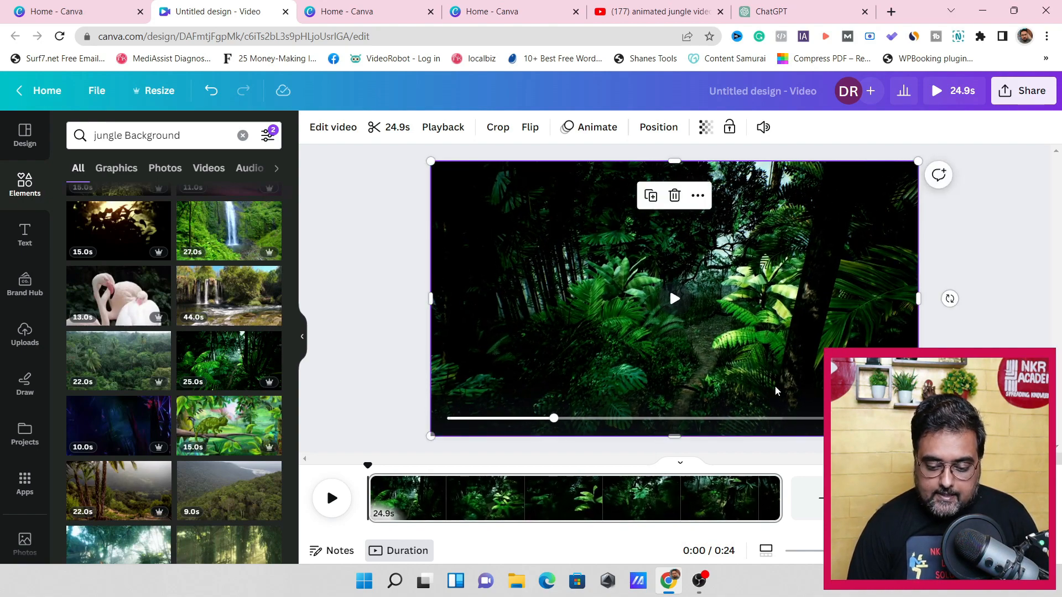
# Preview the jungle clip at several points of the timeline and shorten its scene to 10.0 seconds.
pyautogui.click(673, 301)
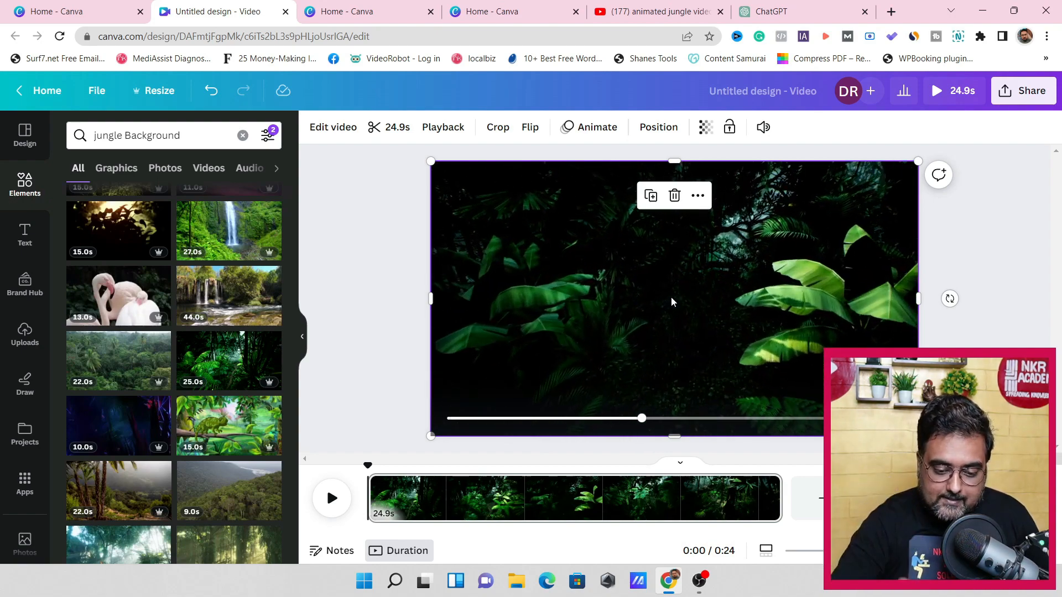
pyautogui.click(675, 303)
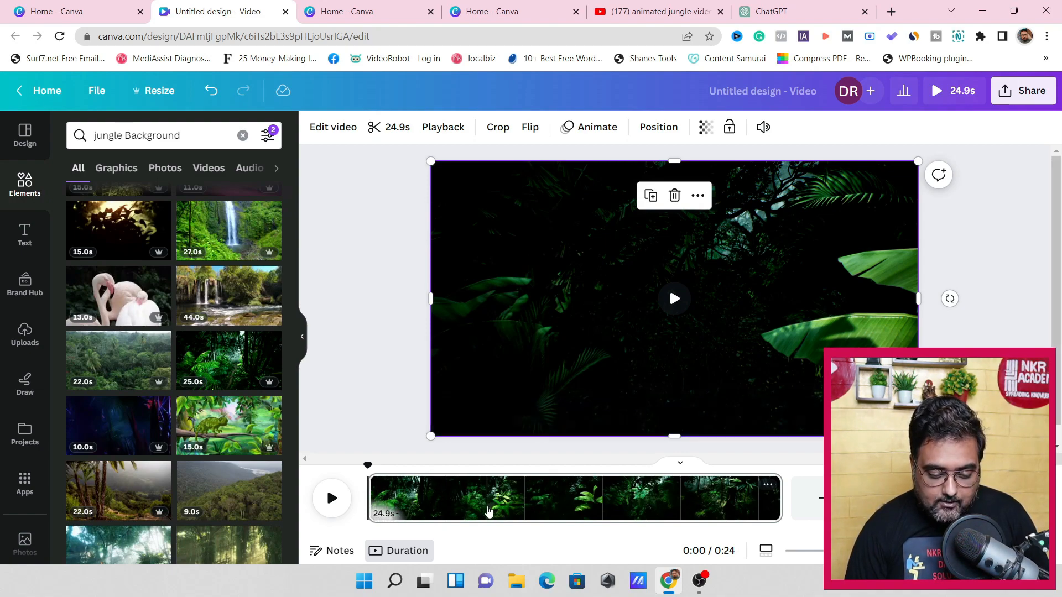
pyautogui.click(487, 512)
pyautogui.click(548, 513)
pyautogui.click(643, 513)
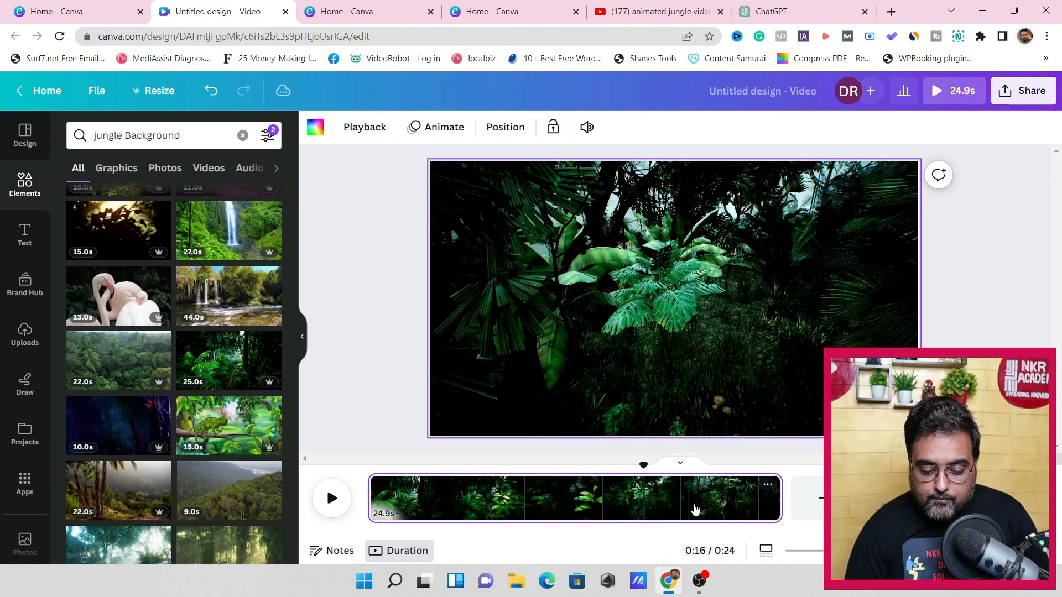
pyautogui.click(707, 510)
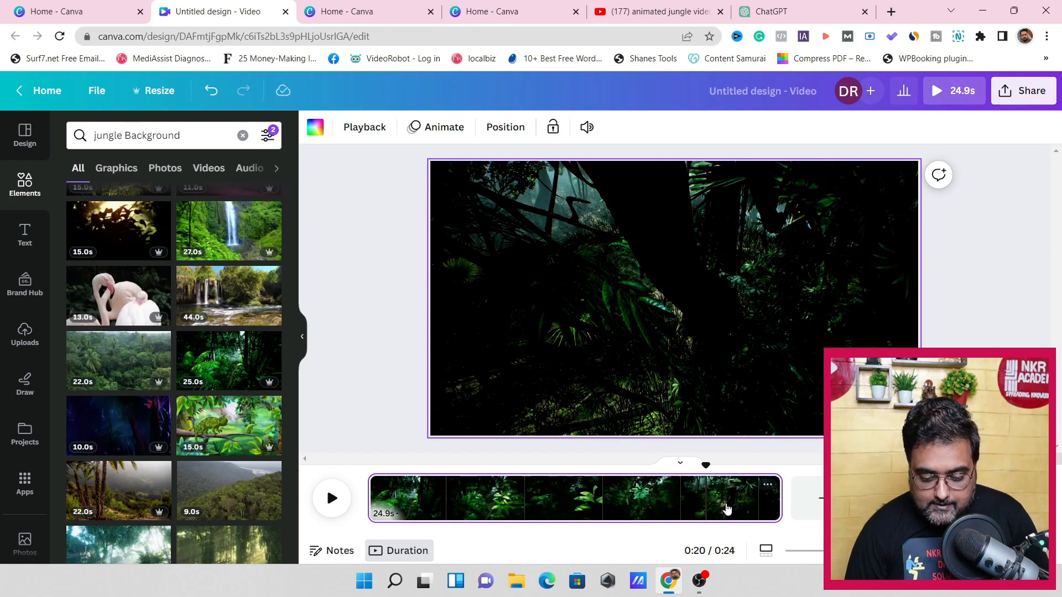
pyautogui.moveTo(780, 497); pyautogui.dragTo(534, 510)
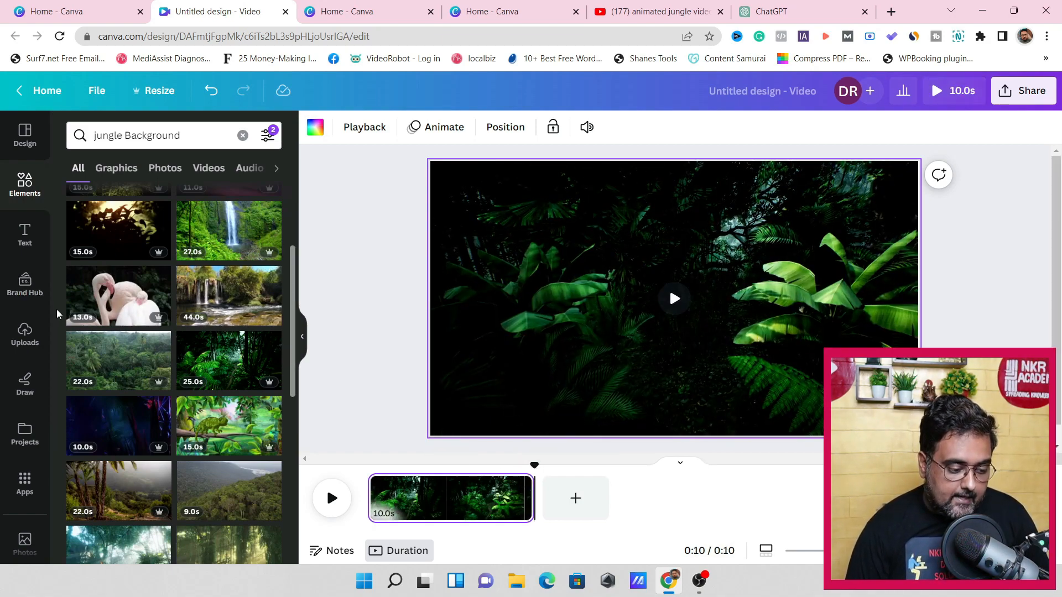
# Search the audio library for "jungle background sounds" and switch to the suggested "Jungle sounds" search.
pyautogui.scroll(-3, 50, 314)
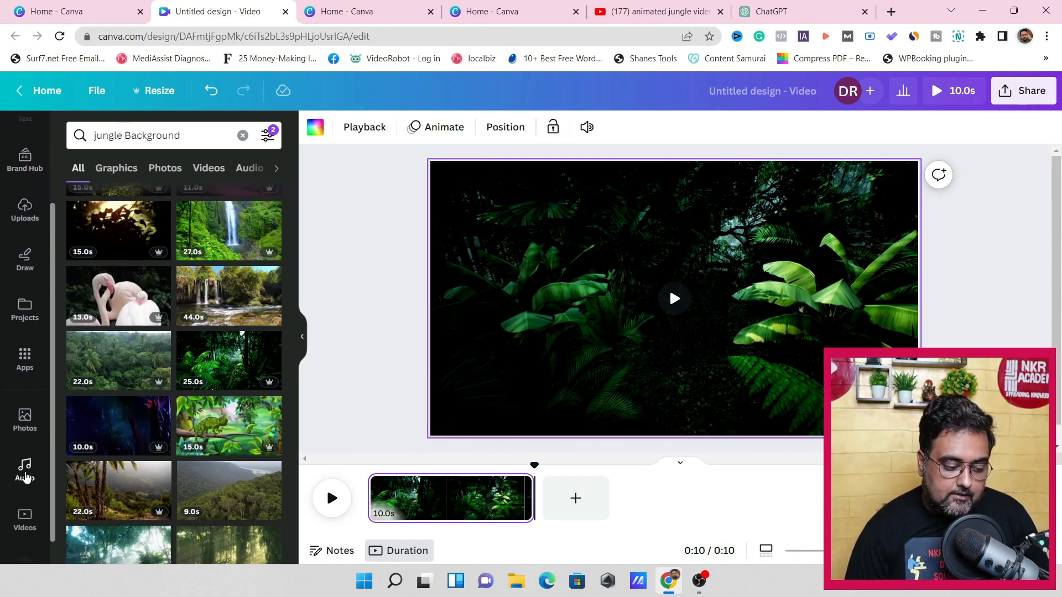
pyautogui.click(24, 475)
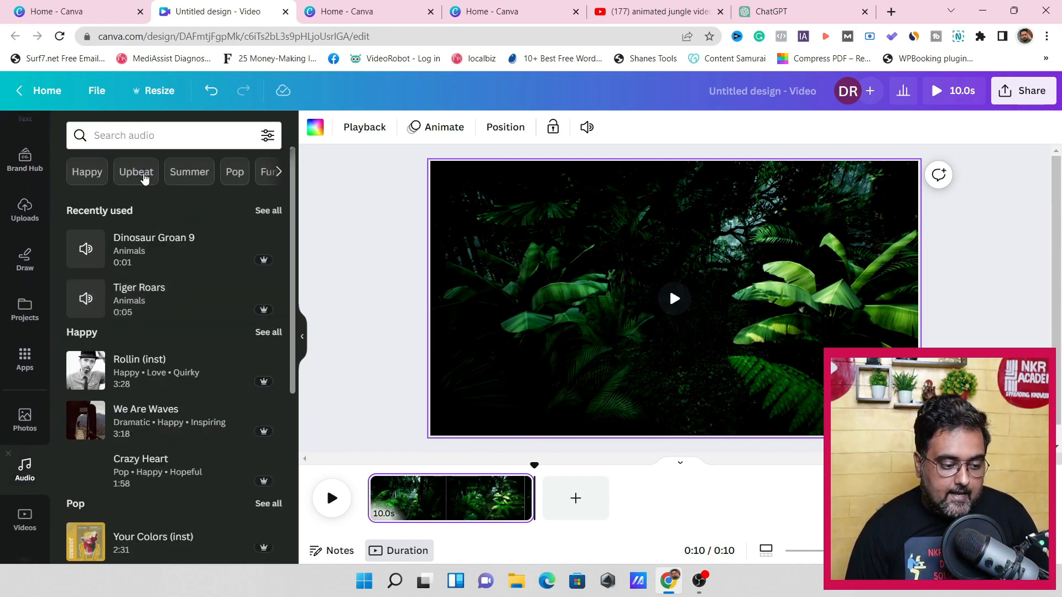
pyautogui.click(160, 136)
pyautogui.write('jun')
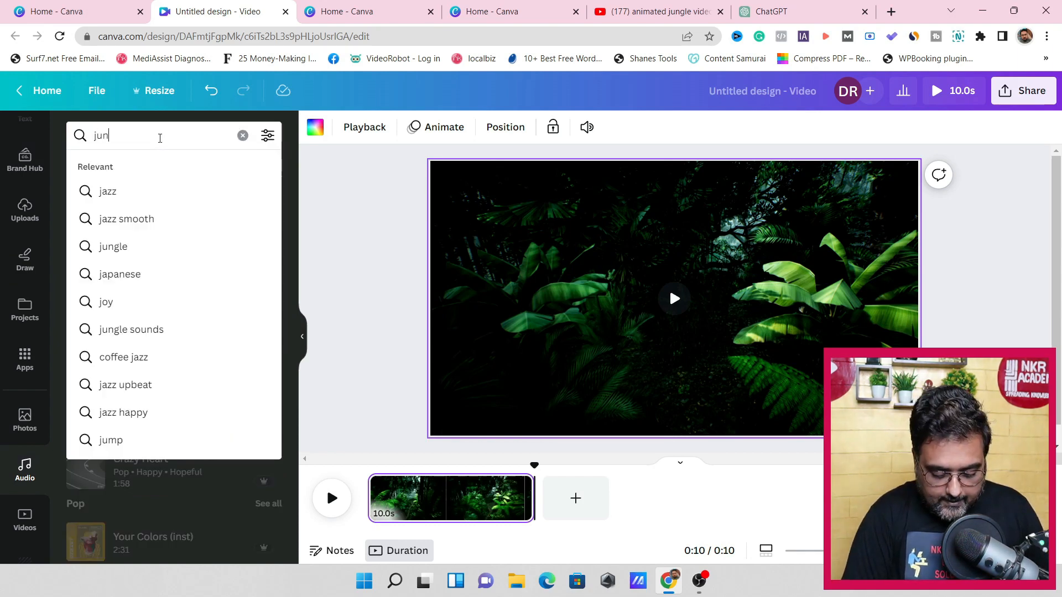
pyautogui.write('gle back')
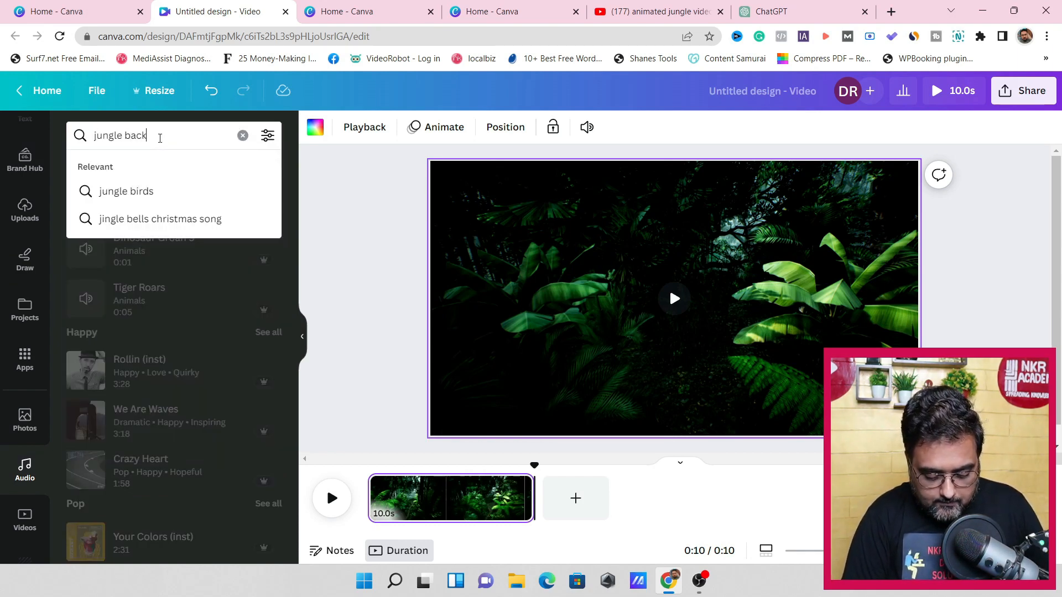
pyautogui.write('ground so')
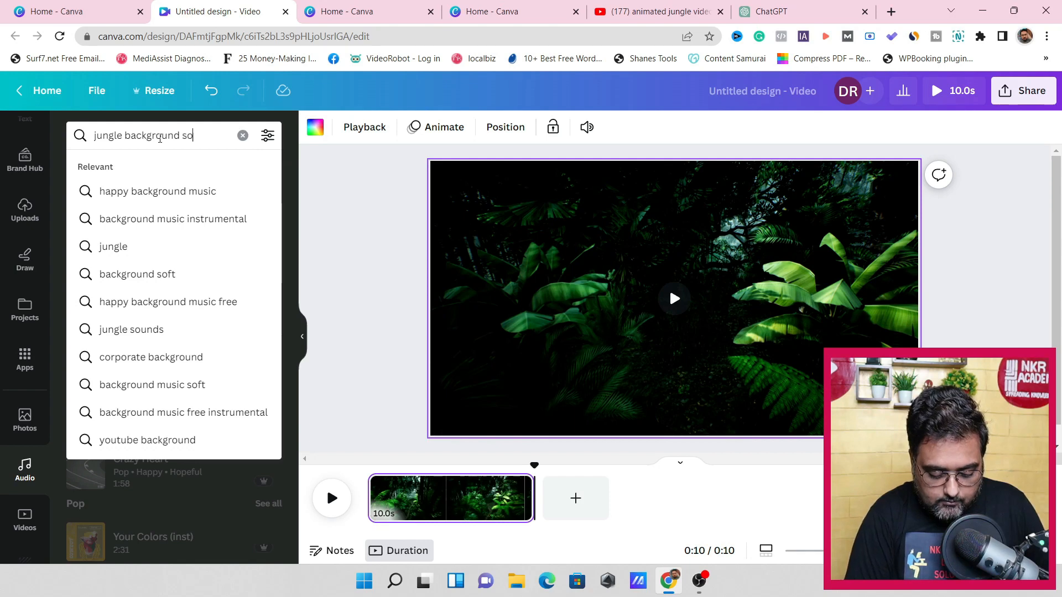
pyautogui.write('unds')
pyautogui.press('Return')
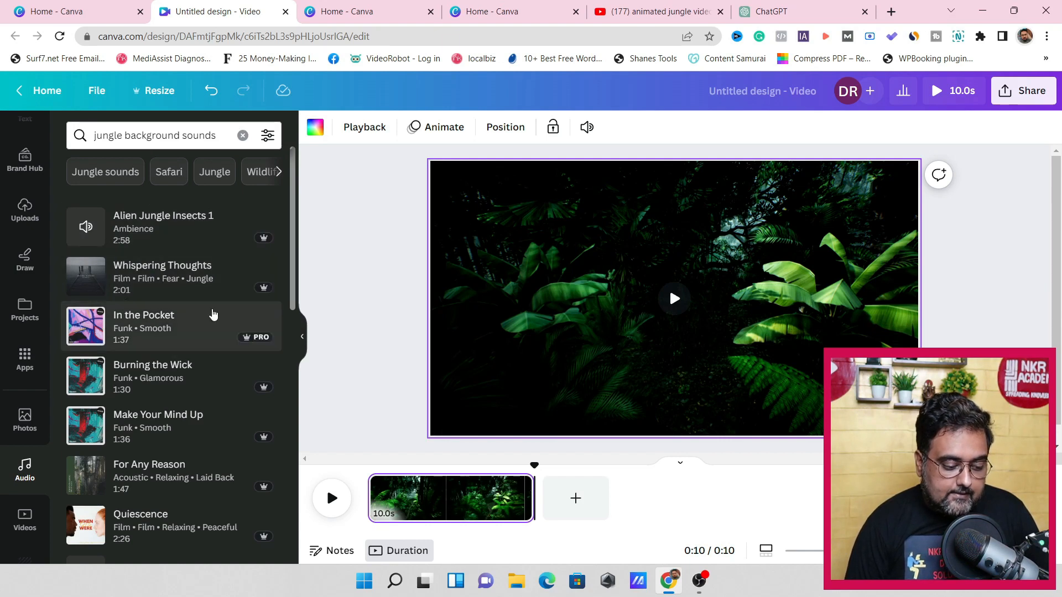
pyautogui.click(212, 175)
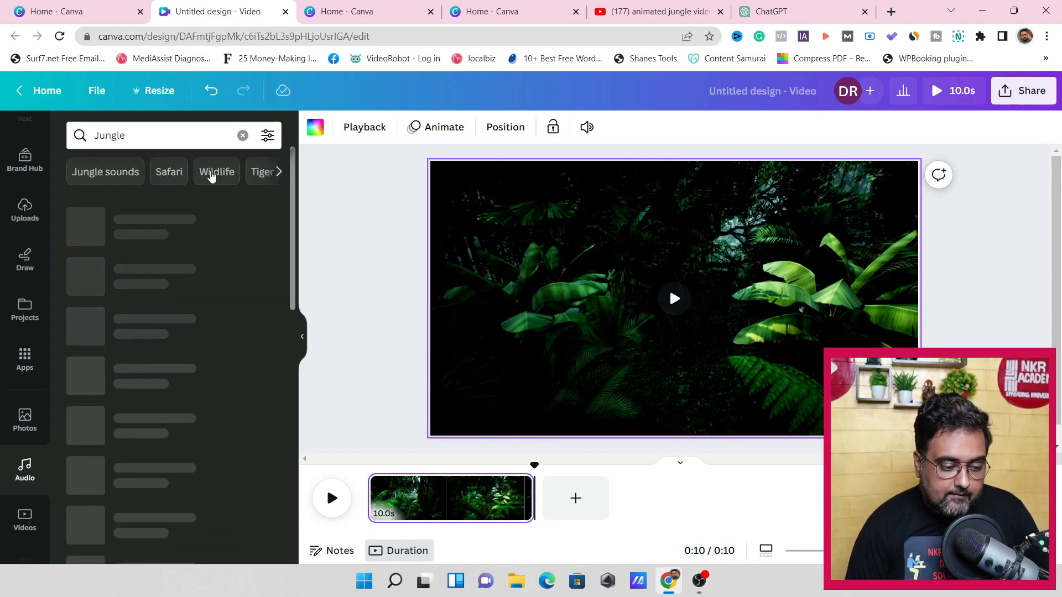
pyautogui.click(128, 172)
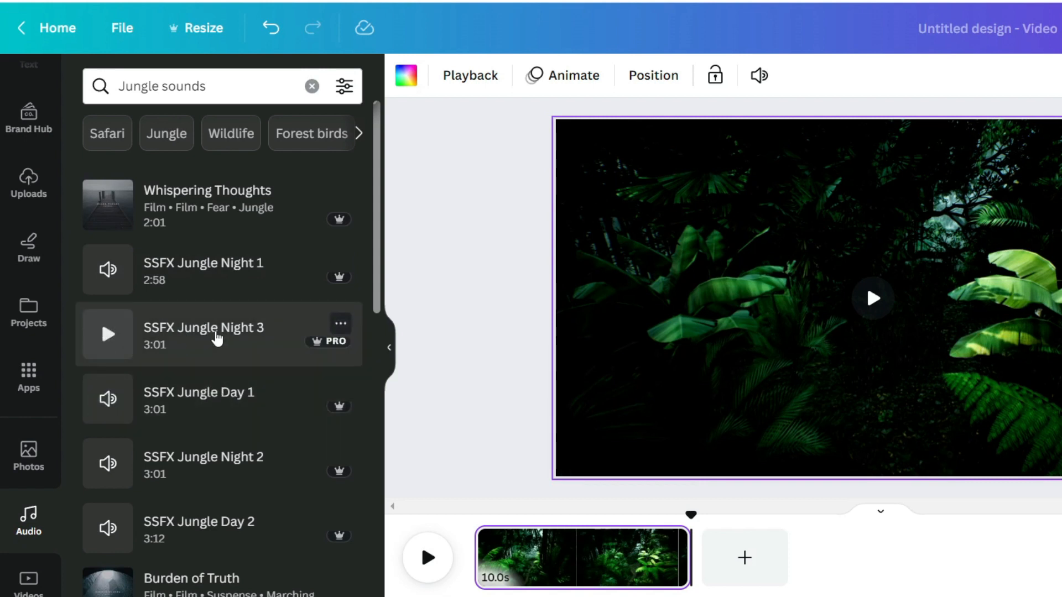
# Preview the "SSFX Jungle Night 3" sound and place it as the audio track beneath the 10.0-second jungle scene.
pyautogui.click(109, 334)
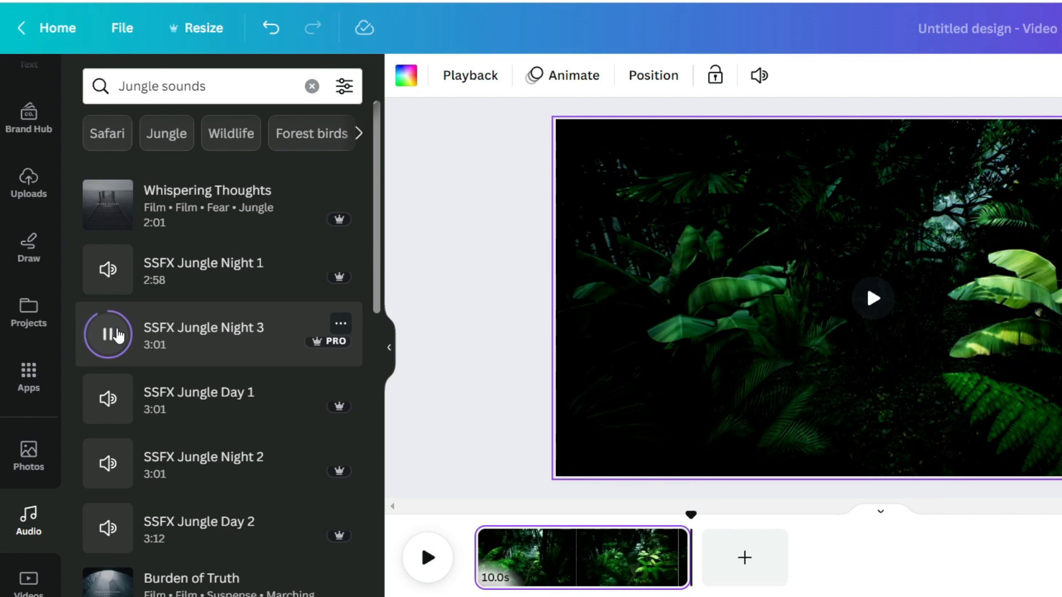
pyautogui.click(118, 335)
pyautogui.moveTo(211, 338); pyautogui.dragTo(440, 477)
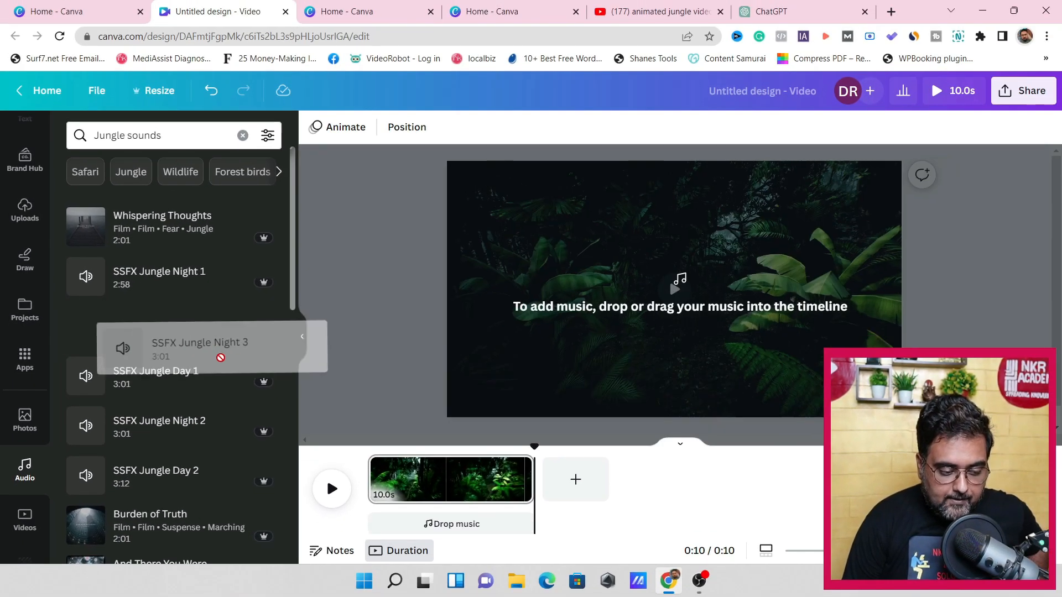
pyautogui.moveTo(341, 436); pyautogui.dragTo(370, 514)
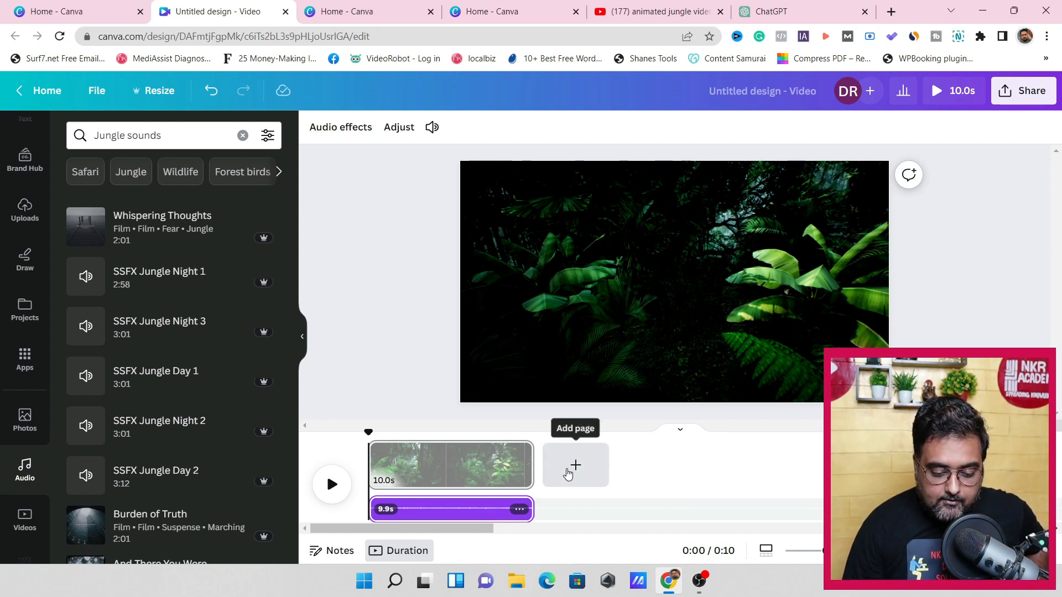
# Add a second page and switch the "jungle Background" element results from animated to static items, keeping horizontal orientation.
pyautogui.click(567, 474)
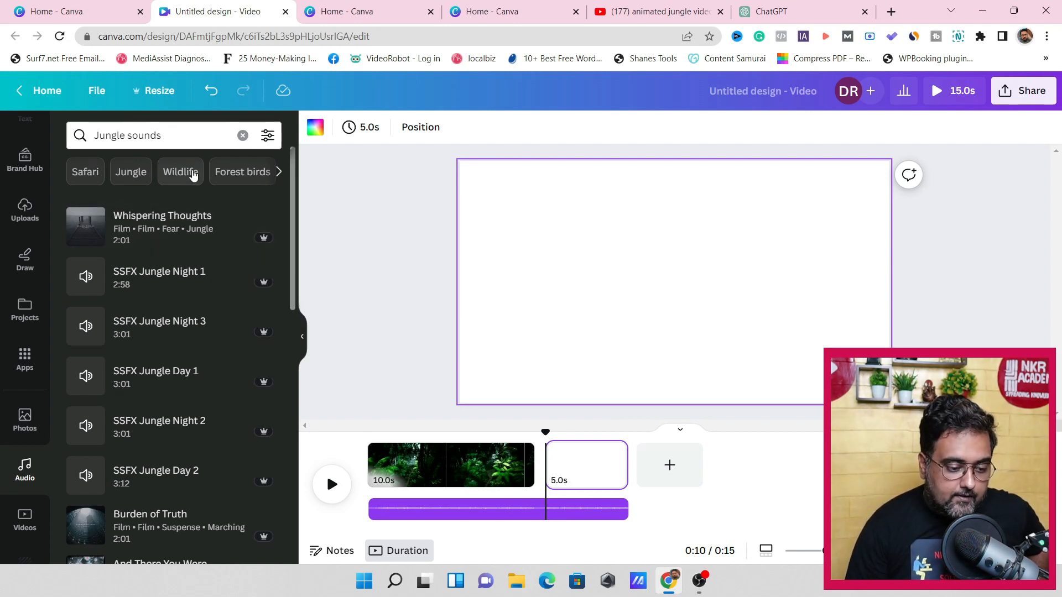
pyautogui.scroll(3, 28, 182)
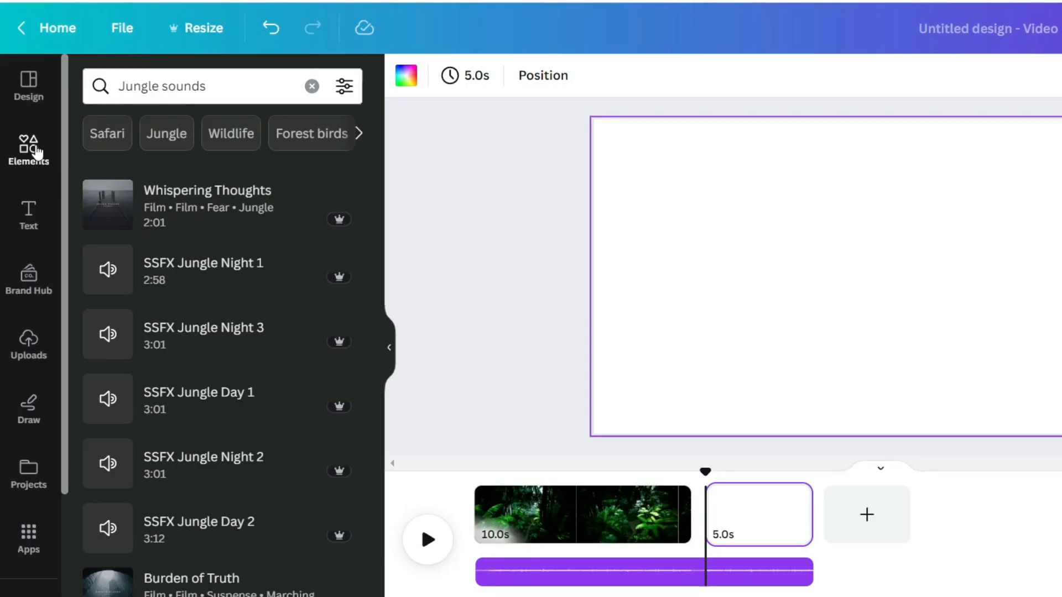
pyautogui.click(36, 153)
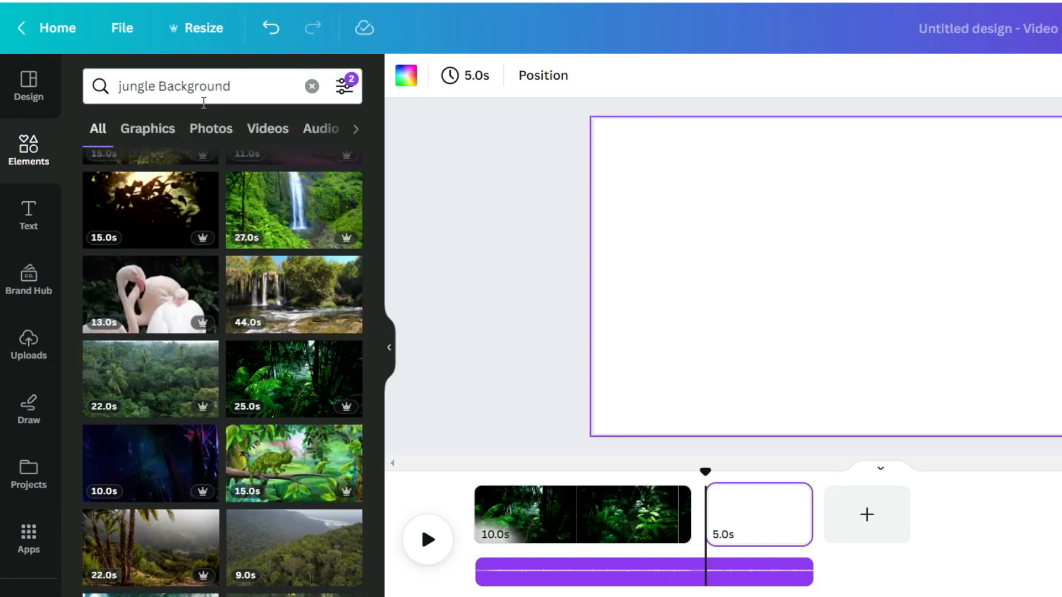
pyautogui.click(344, 86)
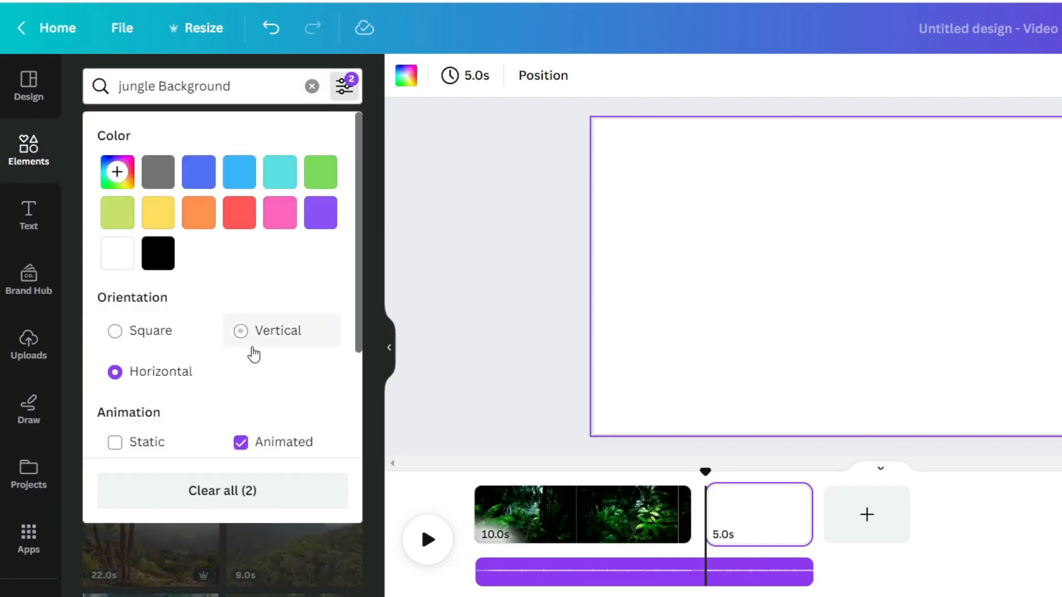
pyautogui.click(241, 442)
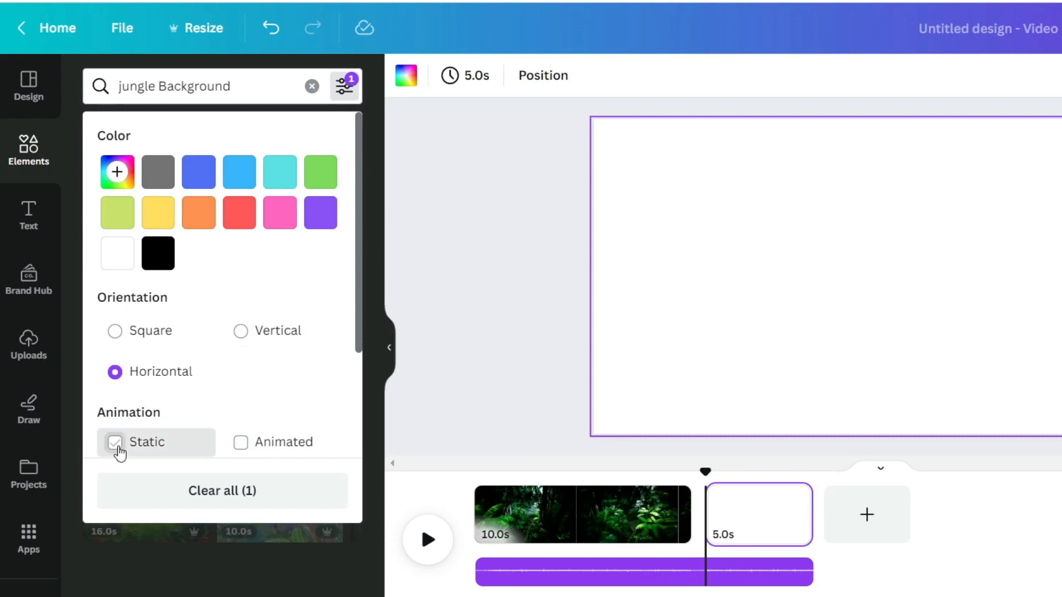
pyautogui.click(118, 447)
pyautogui.click(367, 387)
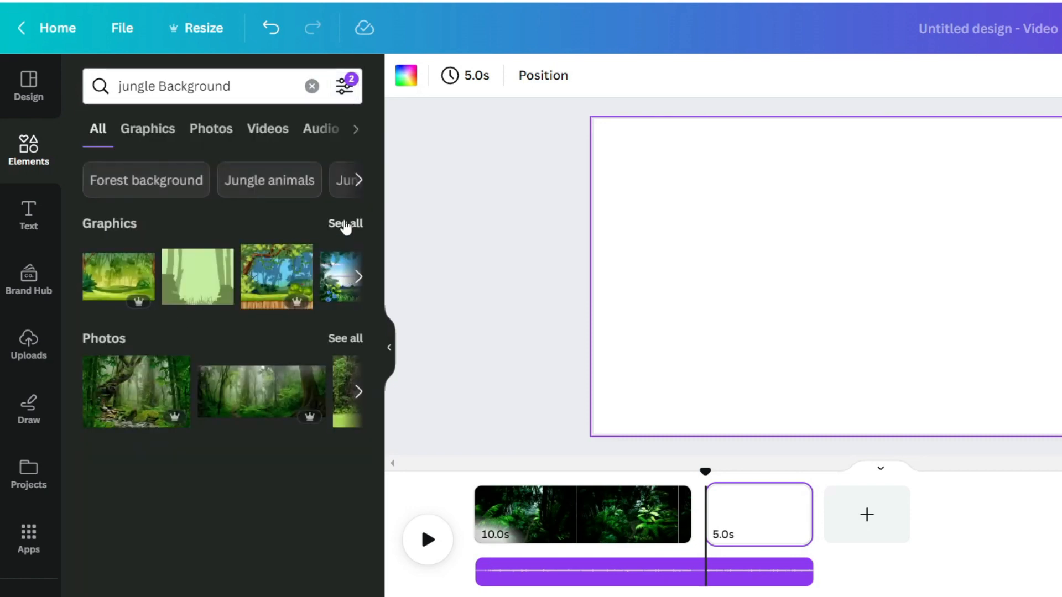
# Add the green cartoon forest graphic with the wooden lower edge to the new page and enlarge it to cover the whole canvas.
pyautogui.click(345, 225)
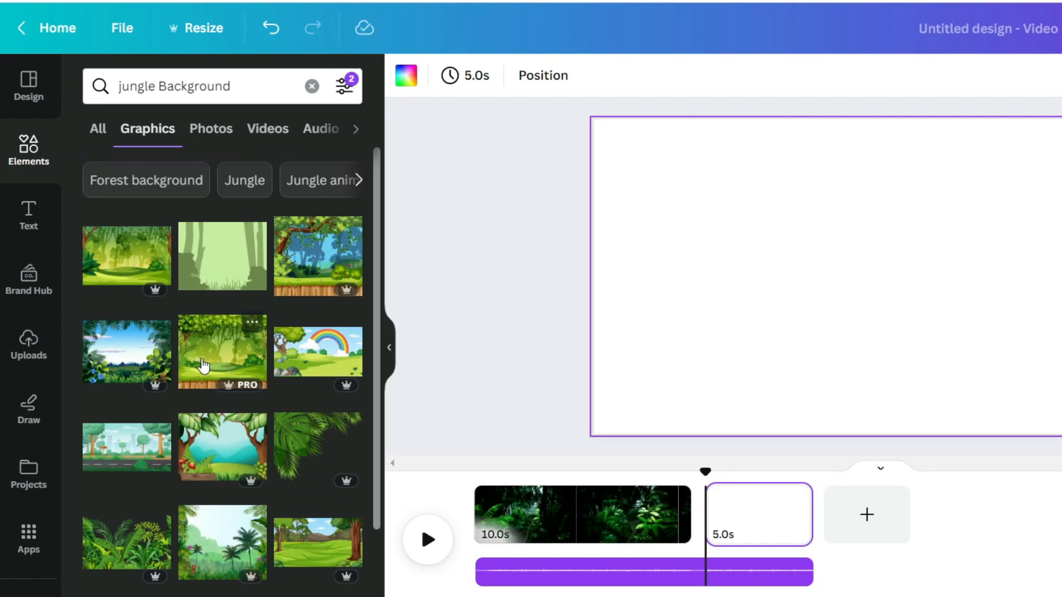
pyautogui.click(204, 365)
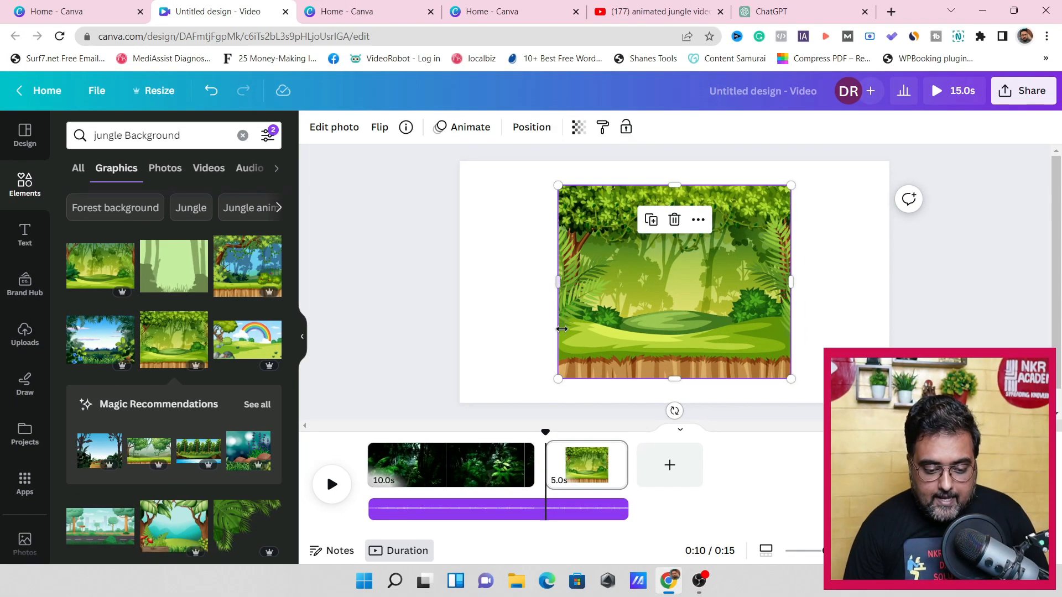
pyautogui.moveTo(558, 380); pyautogui.dragTo(438, 427)
pyautogui.moveTo(438, 428); pyautogui.dragTo(435, 429)
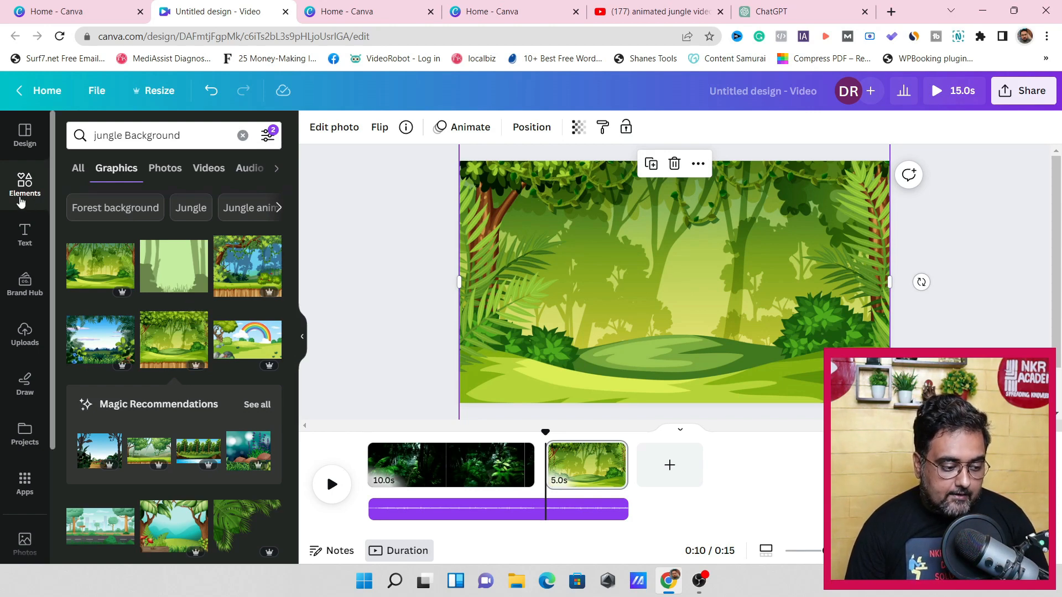
# Search the graphics for "animals" and filter the results to animated instead of static items.
pyautogui.moveTo(198, 138); pyautogui.dragTo(92, 139)
pyautogui.write('animals')
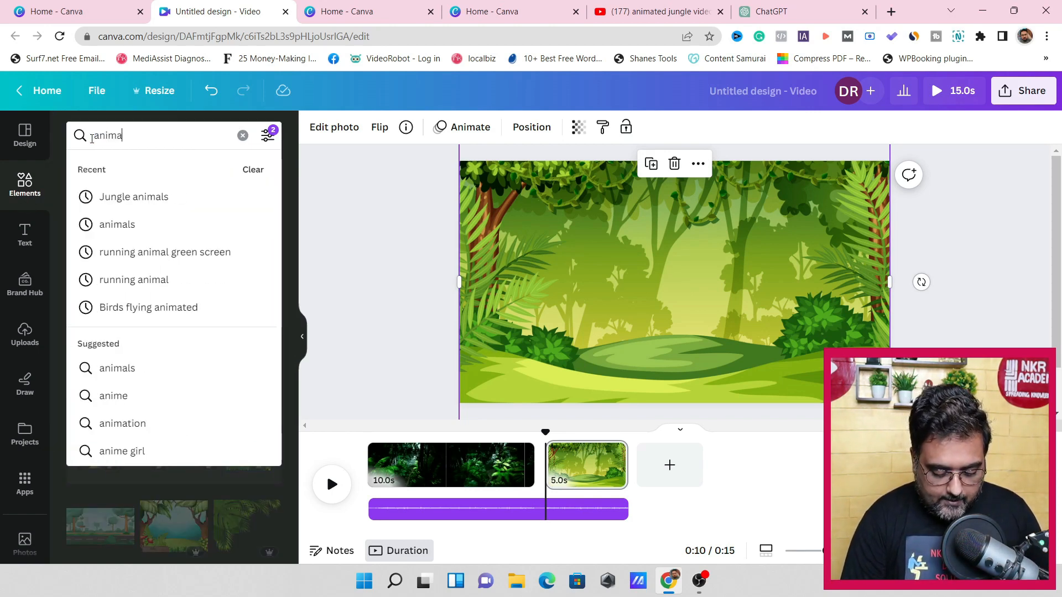
pyautogui.press('Return')
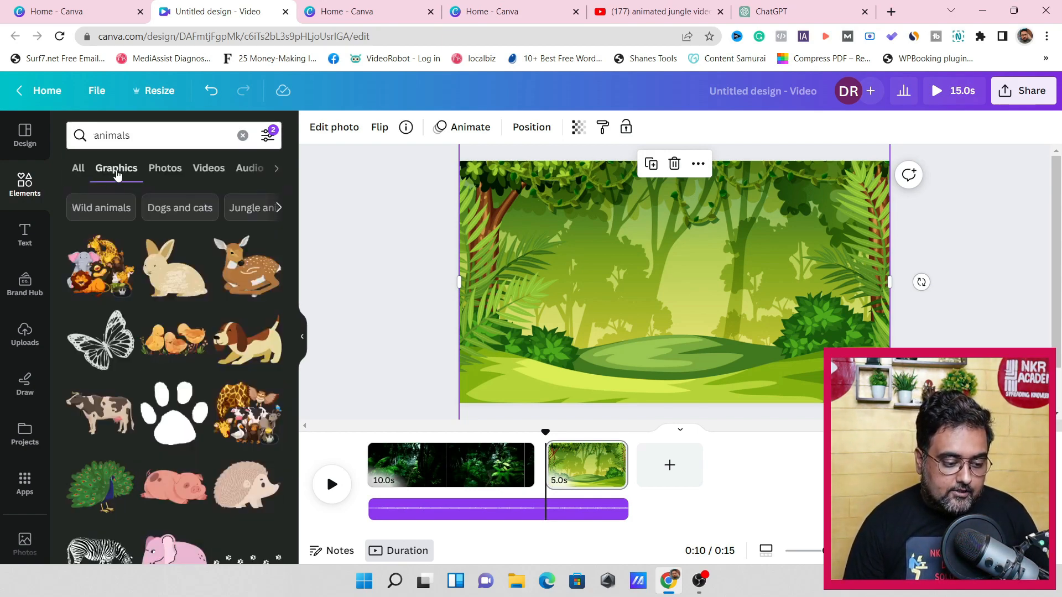
pyautogui.click(268, 134)
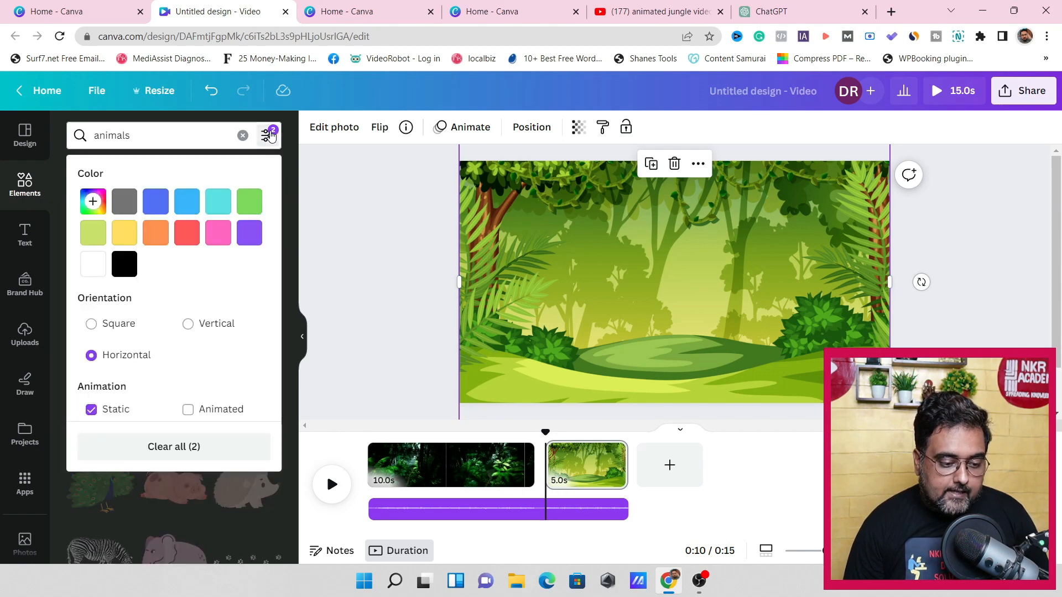
pyautogui.click(188, 411)
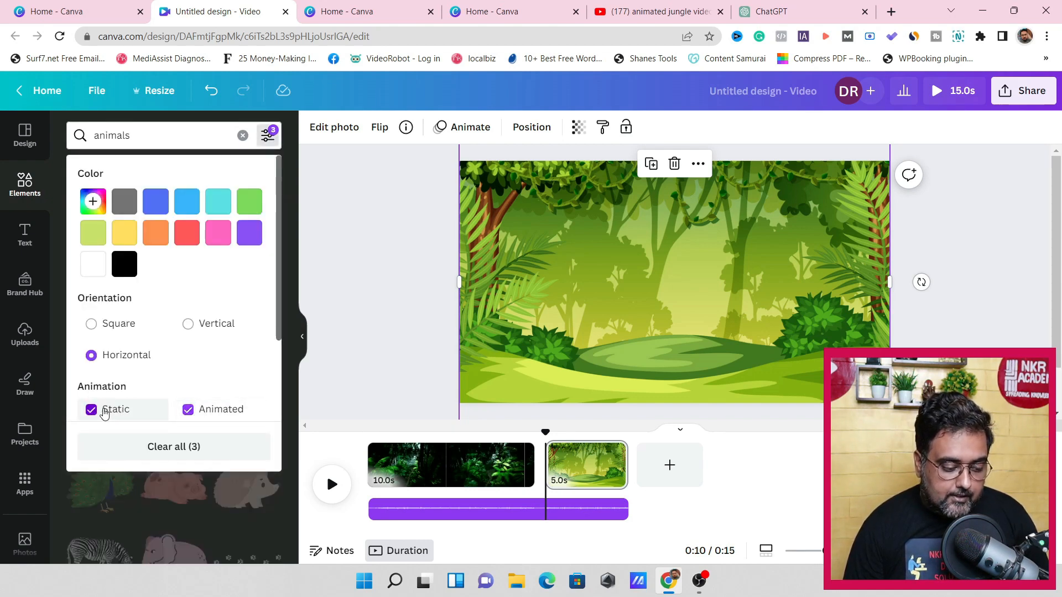
pyautogui.click(92, 411)
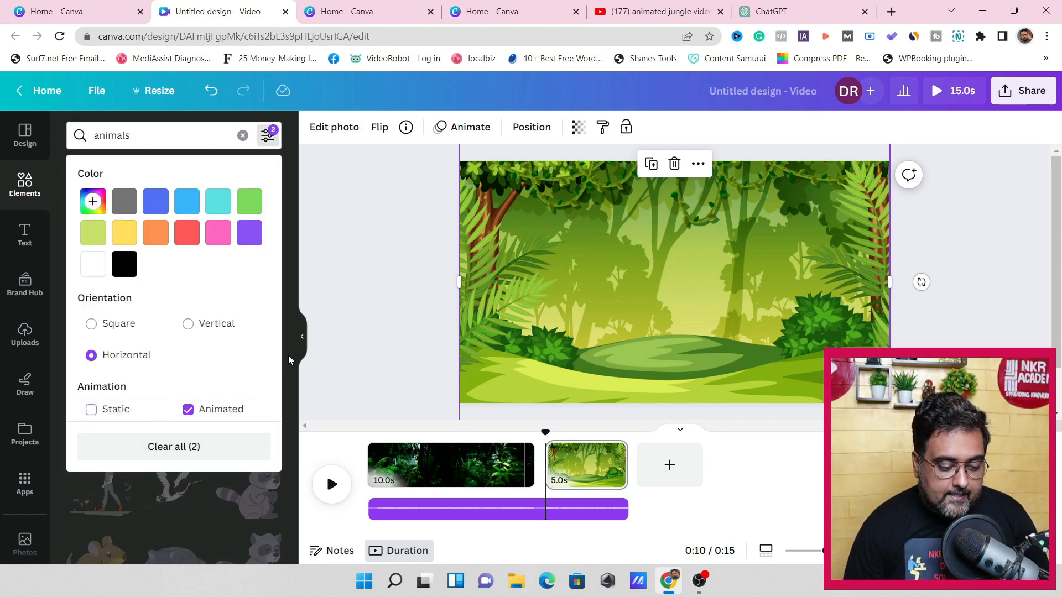
pyautogui.click(289, 358)
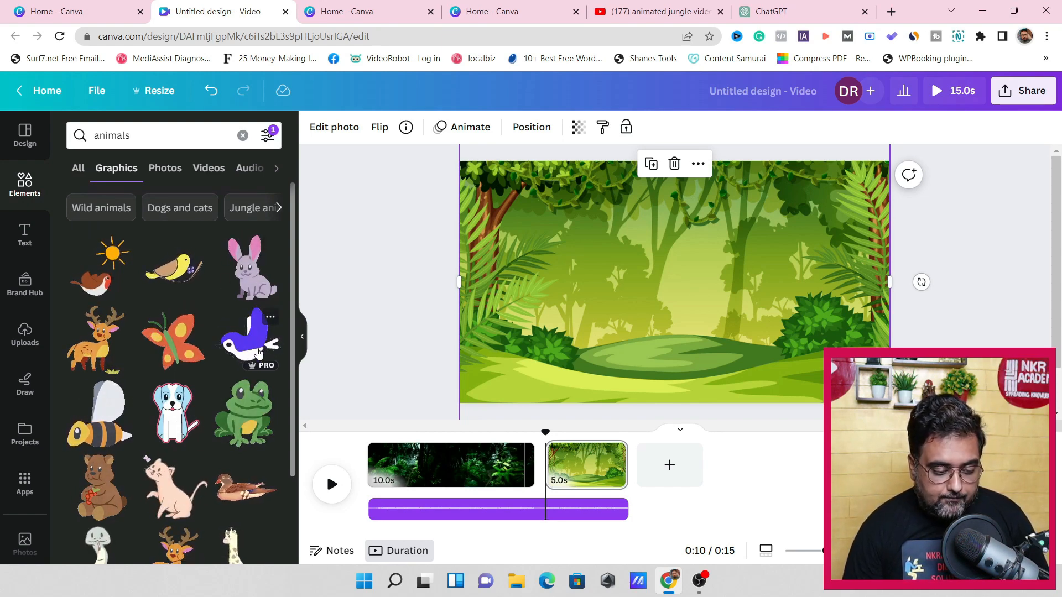
# Add the blue flying bird to the forest scene, shrink it and place it in the canvas's upper-right corner.
pyautogui.click(242, 351)
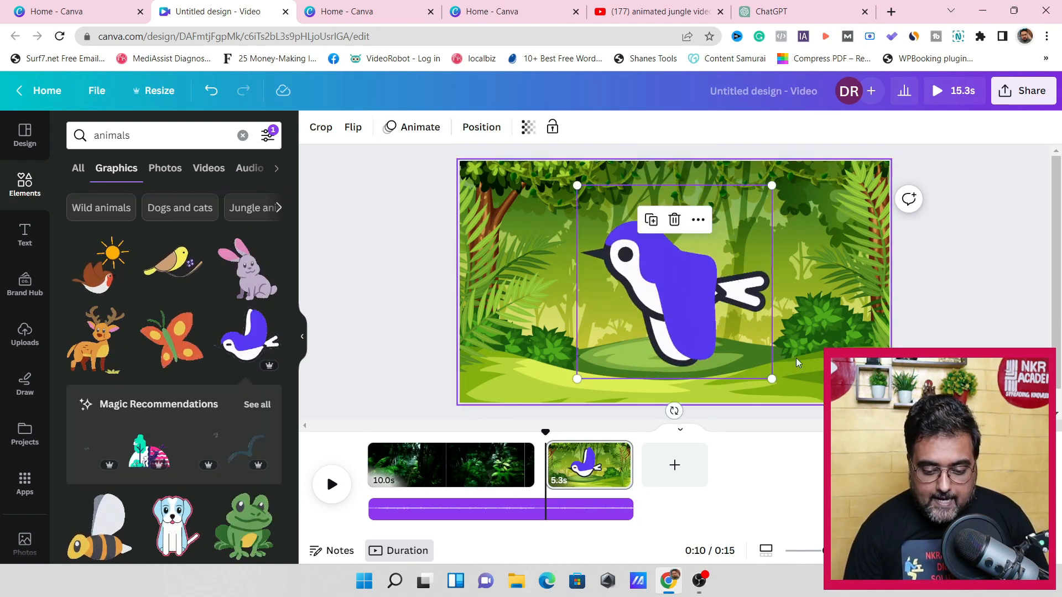
pyautogui.moveTo(773, 379); pyautogui.dragTo(874, 189)
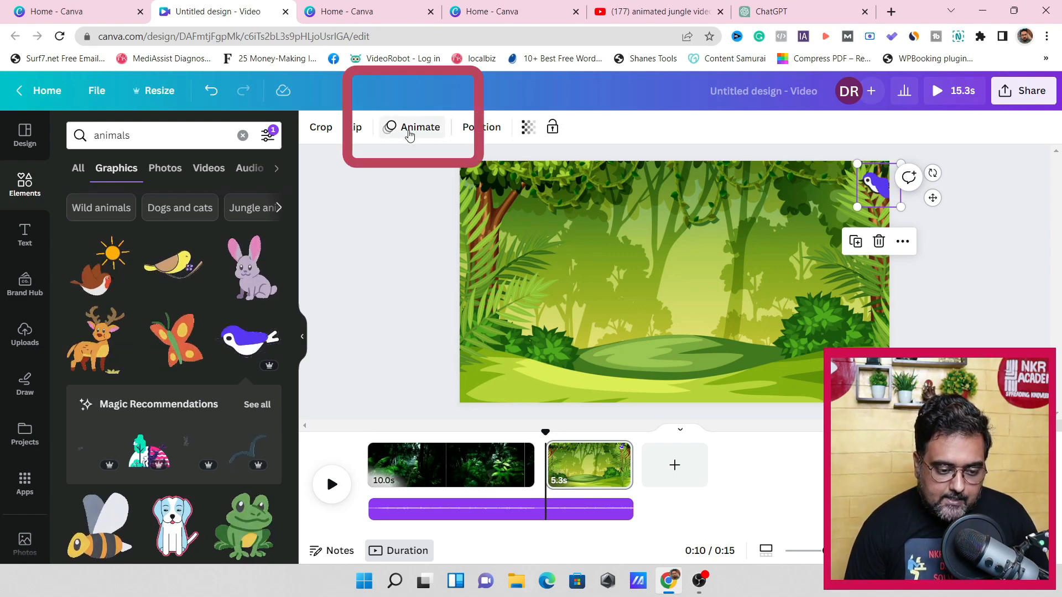
# Give the bird a custom wavy flight path across the treetops past the canvas's left edge, with Smooth movement and slightly raised speed.
pyautogui.click(412, 130)
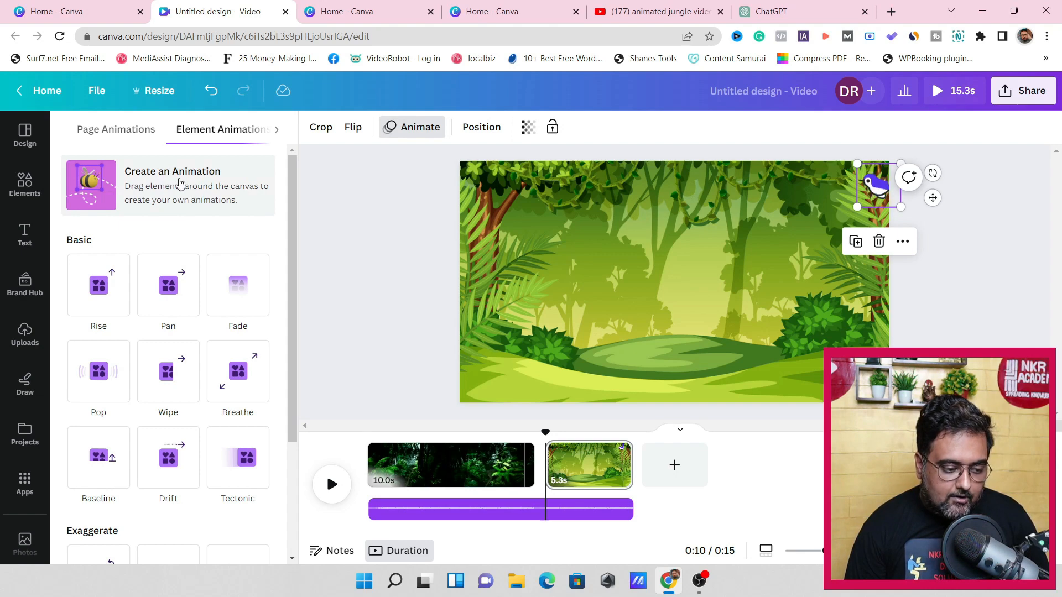
pyautogui.click(182, 184)
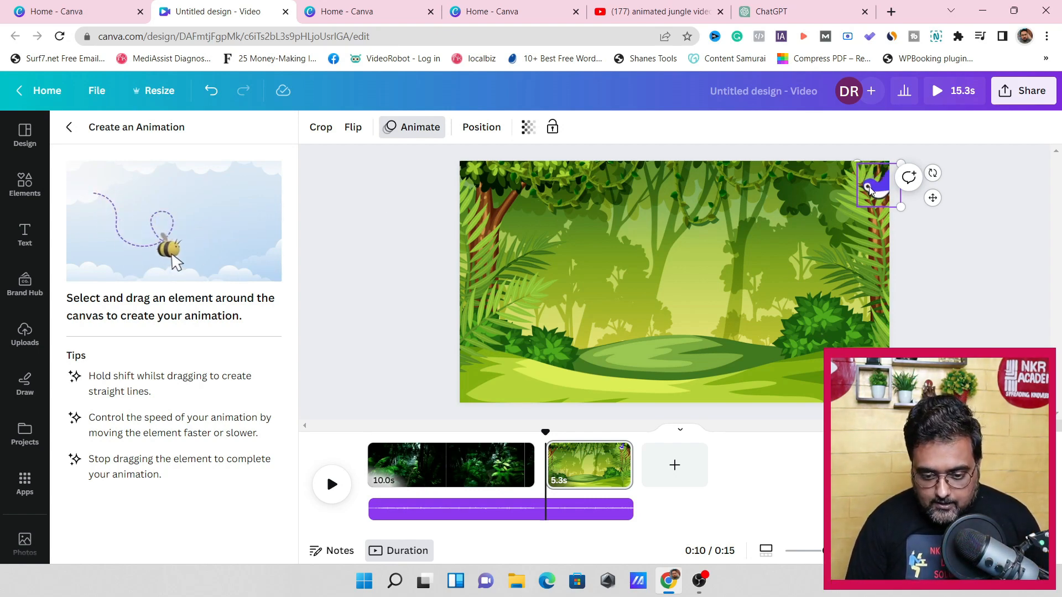
pyautogui.moveTo(869, 190)
pyautogui.mouseDown()
pyautogui.moveTo(820, 183)
pyautogui.moveTo(777, 206)
pyautogui.moveTo(634, 174)
pyautogui.moveTo(613, 205)
pyautogui.mouseUp()
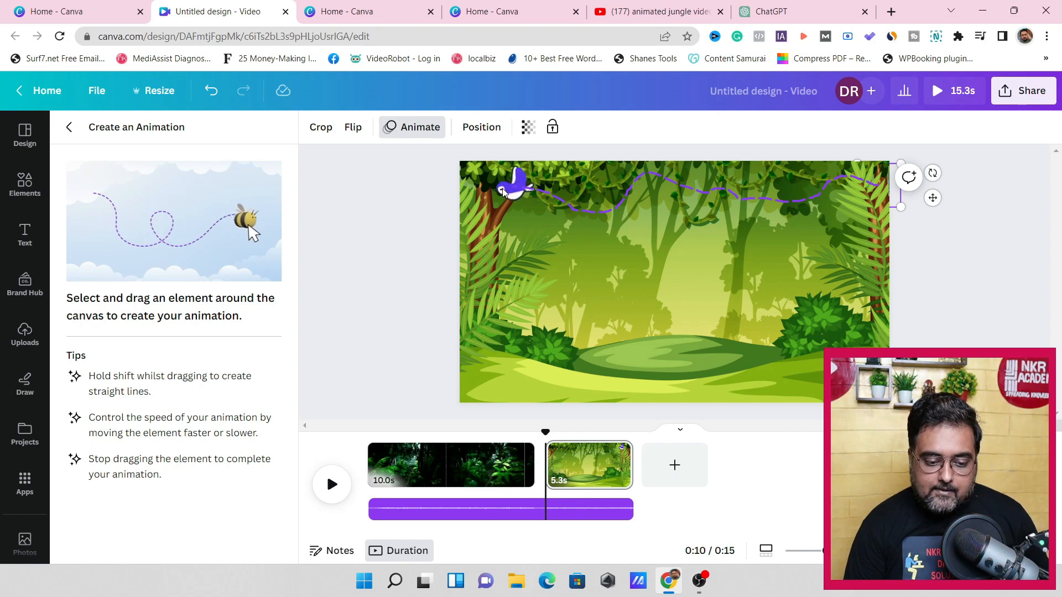
pyautogui.moveTo(446, 201); pyautogui.dragTo(420, 197)
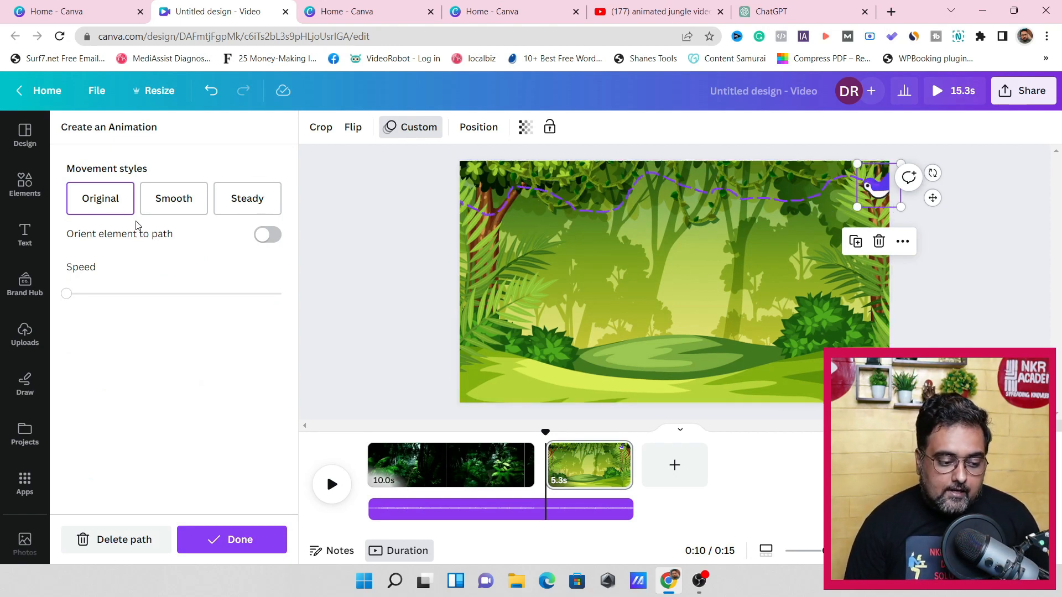
pyautogui.click(175, 205)
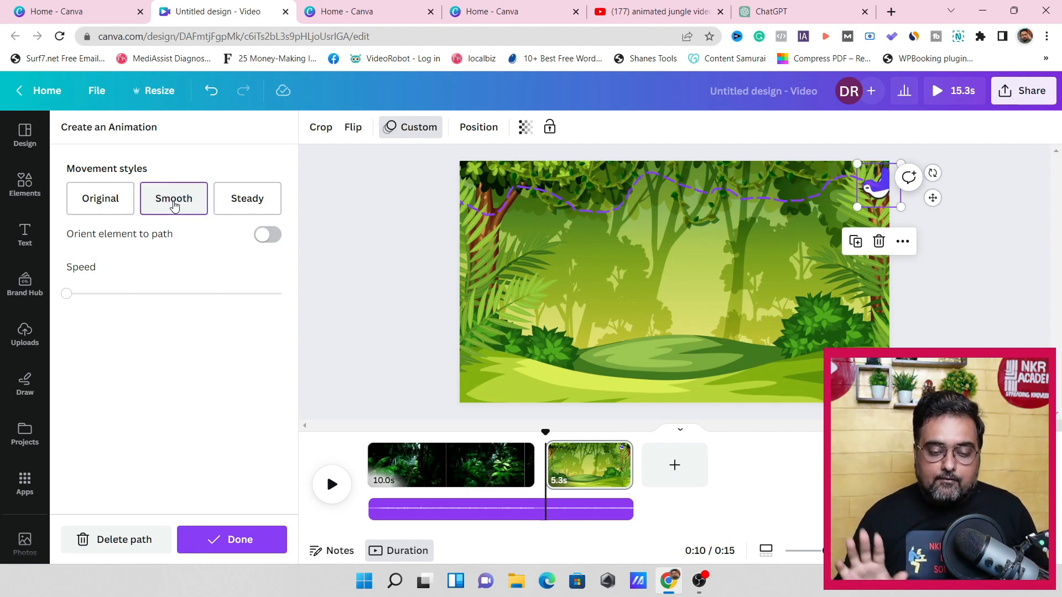
pyautogui.click(104, 296)
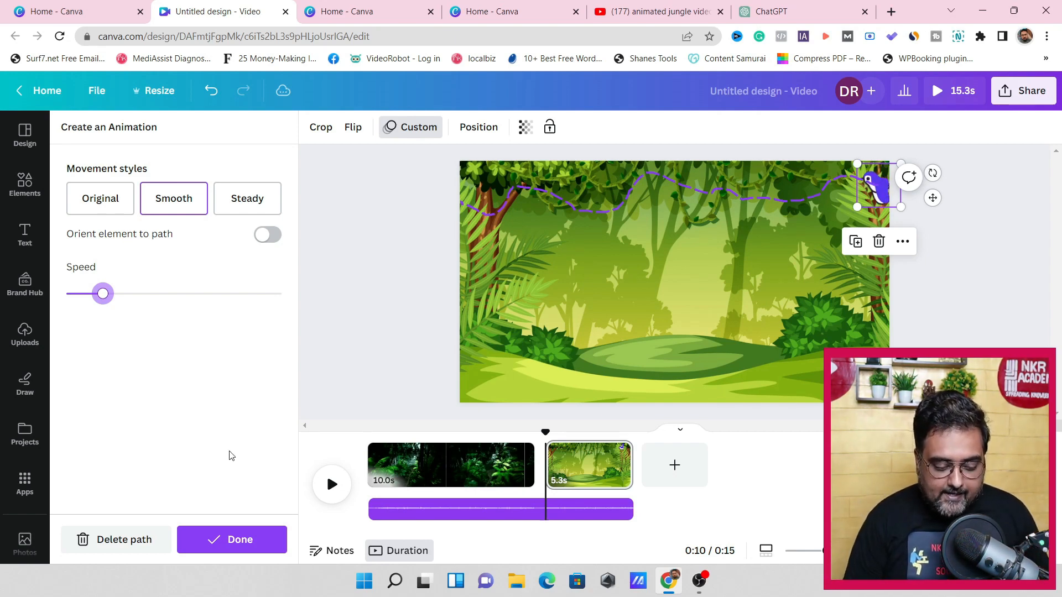
pyautogui.click(234, 540)
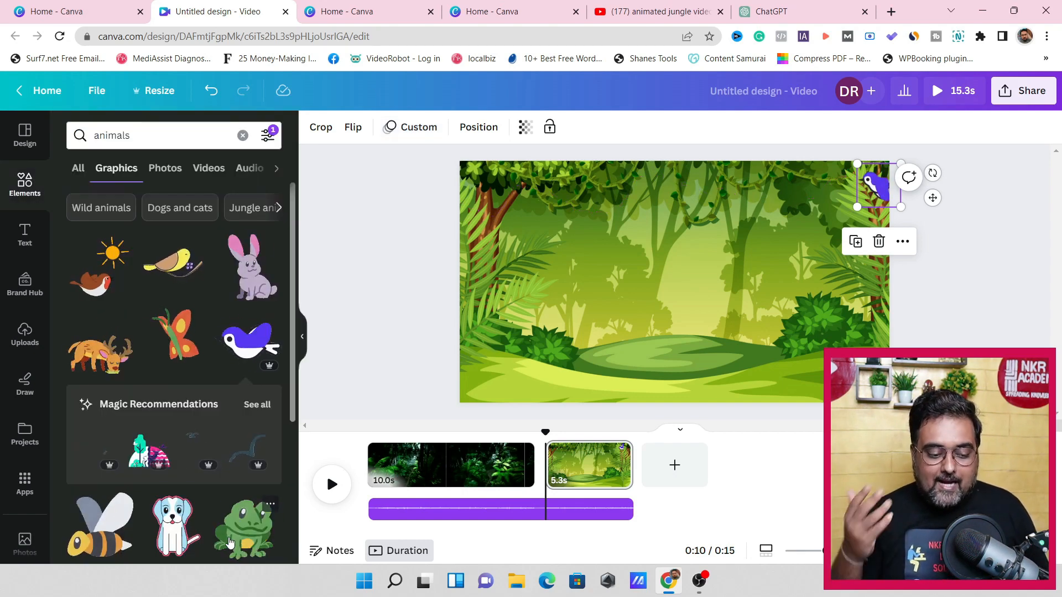
# Add a small deer on the grass at the scene's lower left and a small orange butterfly at the upper right.
pyautogui.click(101, 356)
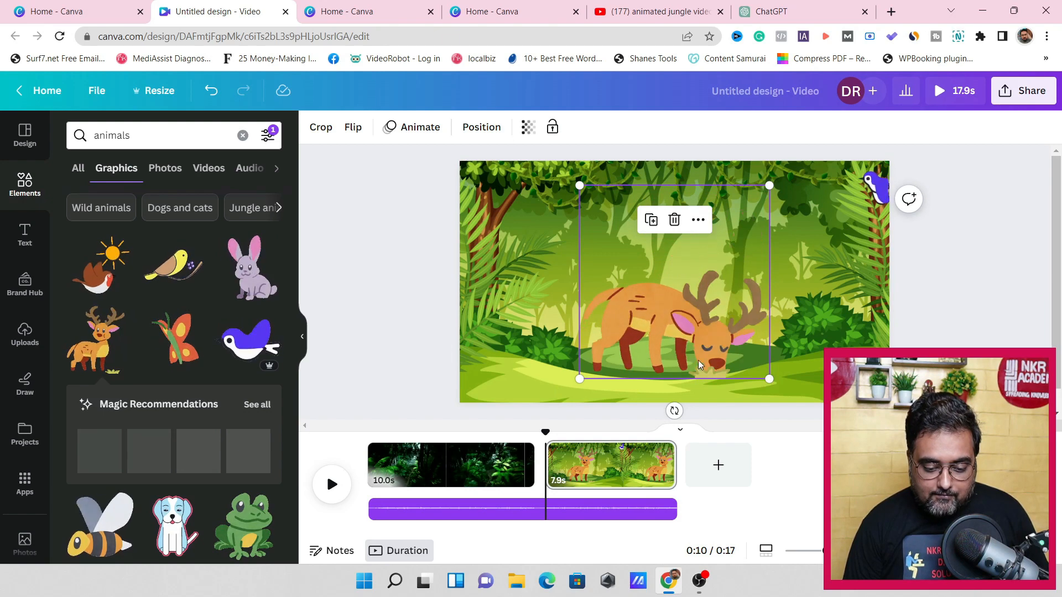
pyautogui.moveTo(769, 378); pyautogui.dragTo(529, 379)
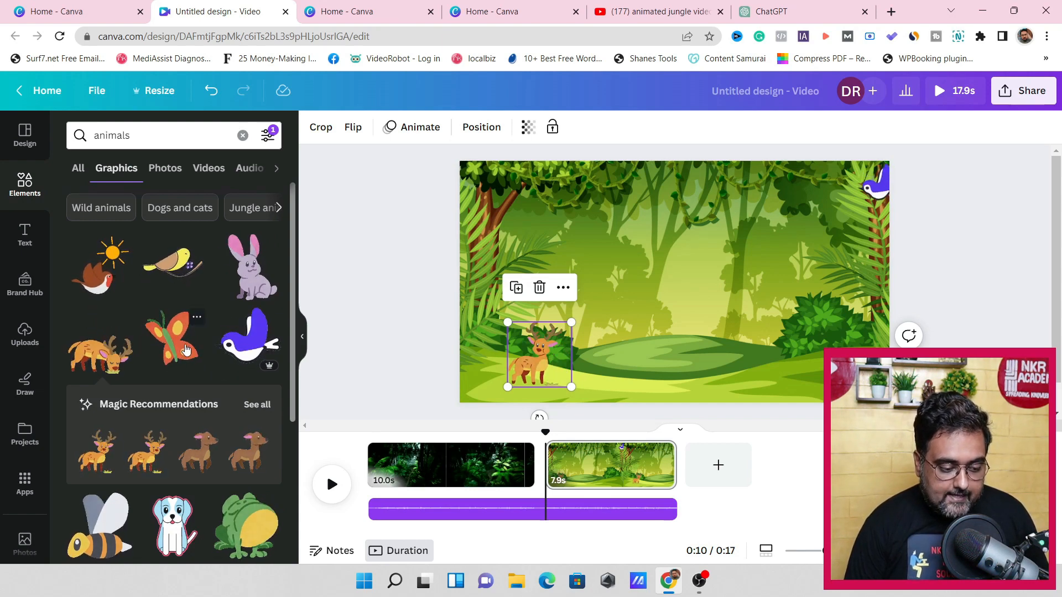
pyautogui.click(186, 349)
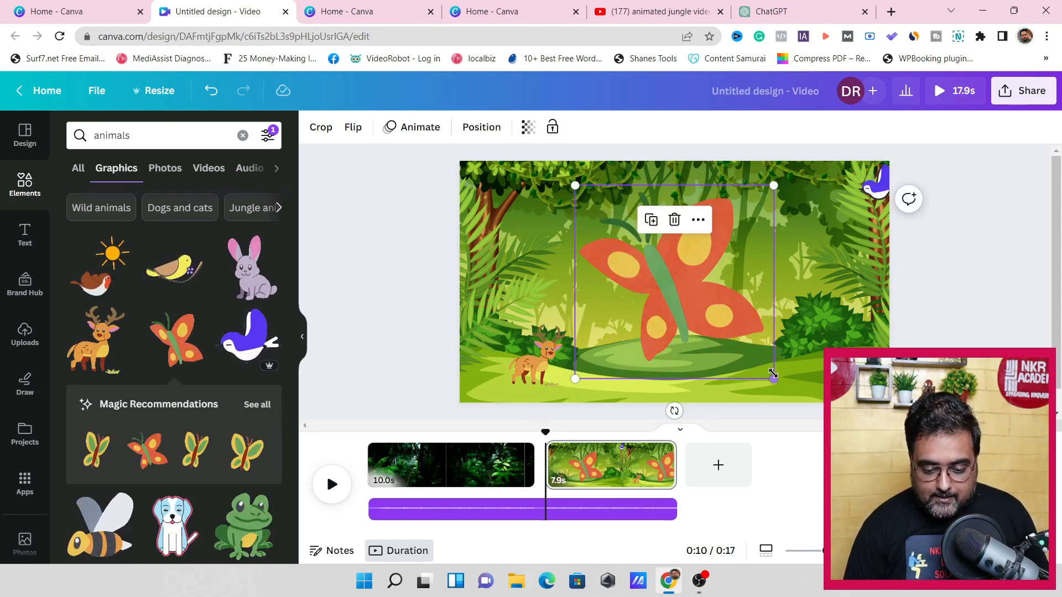
pyautogui.moveTo(773, 374); pyautogui.dragTo(767, 243)
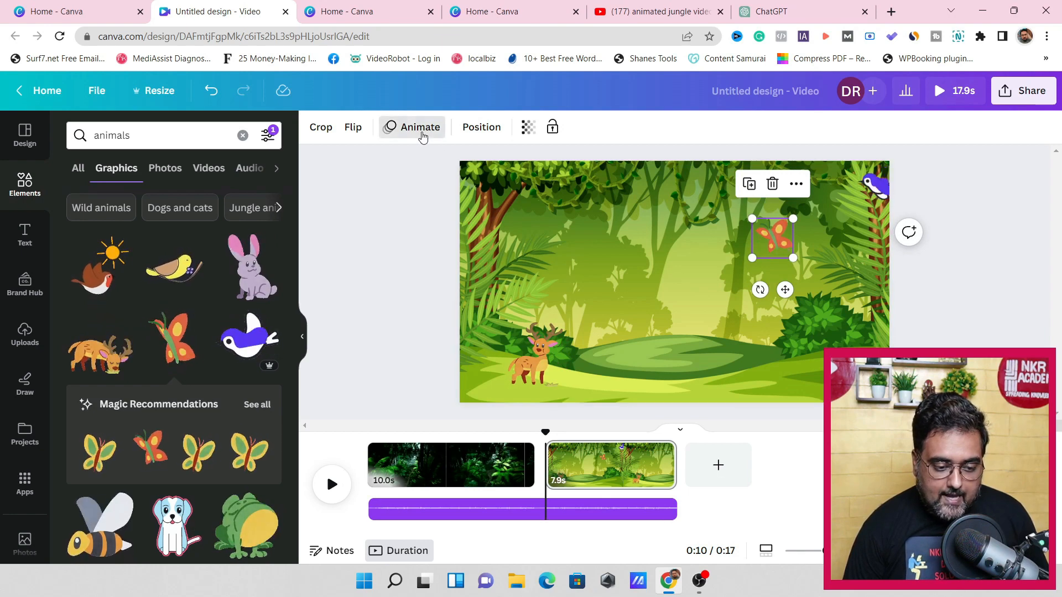
# Give the butterfly a custom zigzag flight path from the upper right past the canvas's upper-left edge, with Smooth movement.
pyautogui.click(422, 136)
pyautogui.click(174, 204)
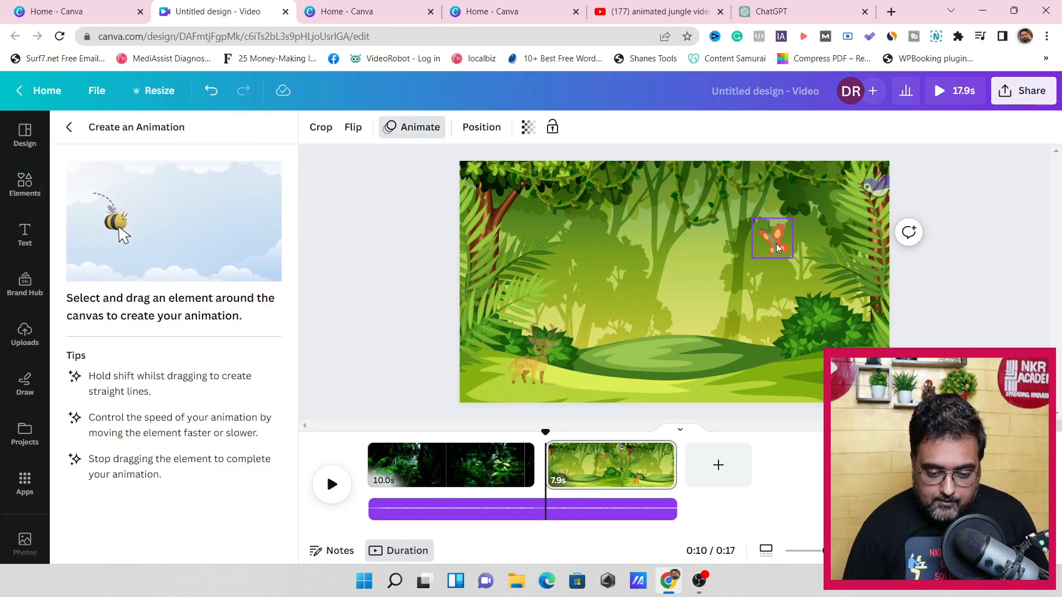
pyautogui.moveTo(777, 247)
pyautogui.mouseDown()
pyautogui.moveTo(746, 230)
pyautogui.moveTo(723, 245)
pyautogui.moveTo(686, 241)
pyautogui.moveTo(674, 230)
pyautogui.moveTo(686, 203)
pyautogui.moveTo(656, 201)
pyautogui.moveTo(612, 247)
pyautogui.mouseUp()
pyautogui.moveTo(572, 215); pyautogui.dragTo(512, 196)
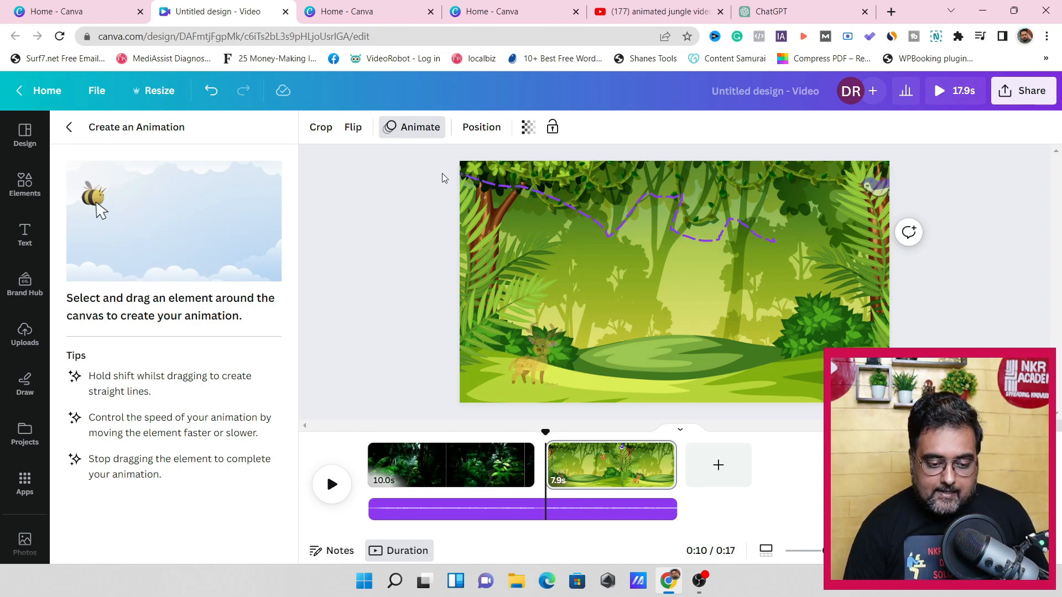
pyautogui.moveTo(442, 179); pyautogui.dragTo(440, 177)
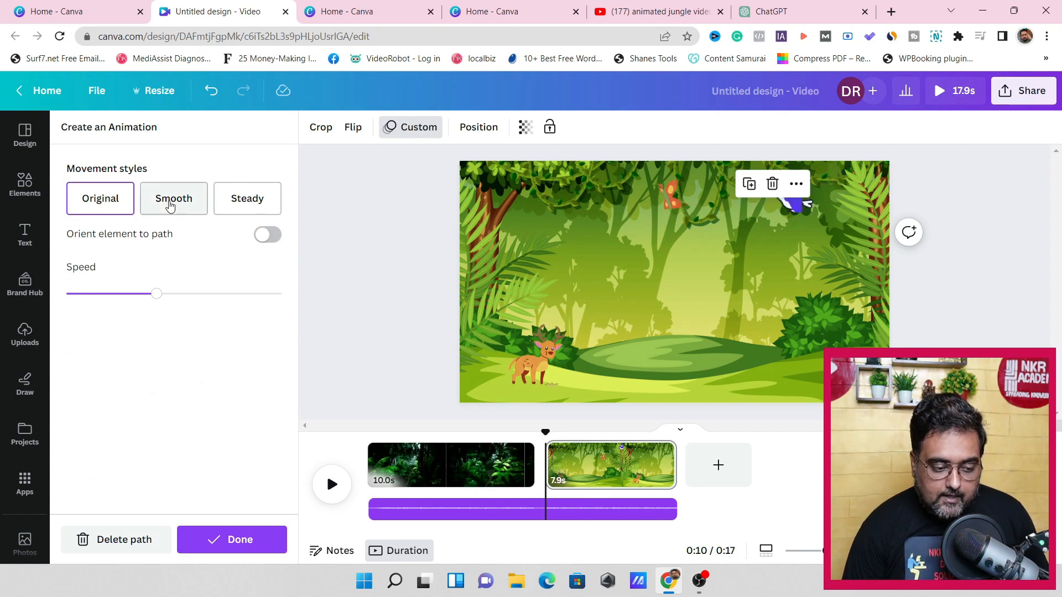
pyautogui.click(170, 204)
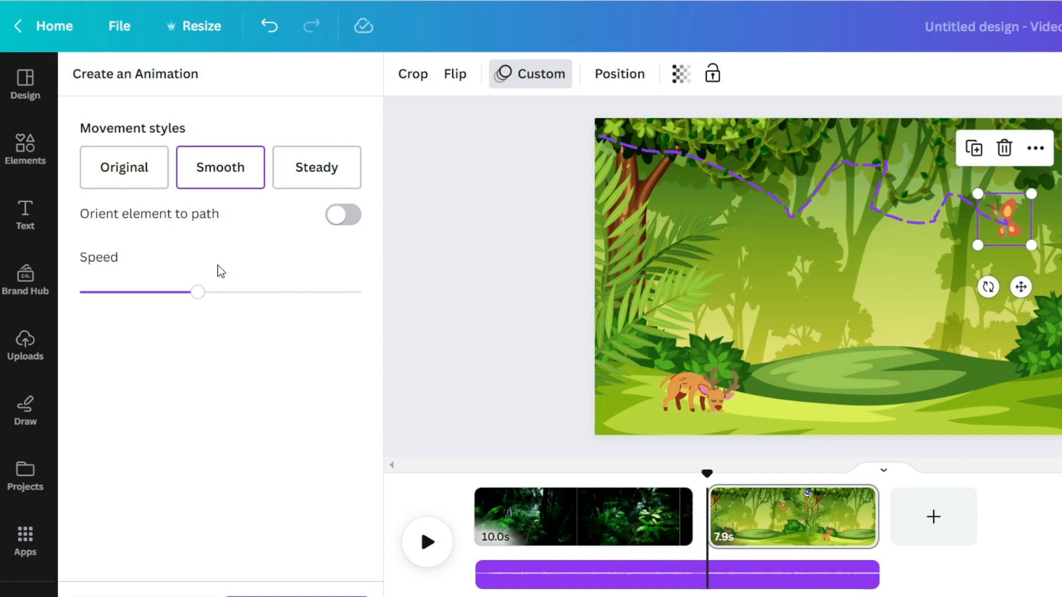
# Search the elements for "tiger running" and show all matching videos.
pyautogui.click(28, 160)
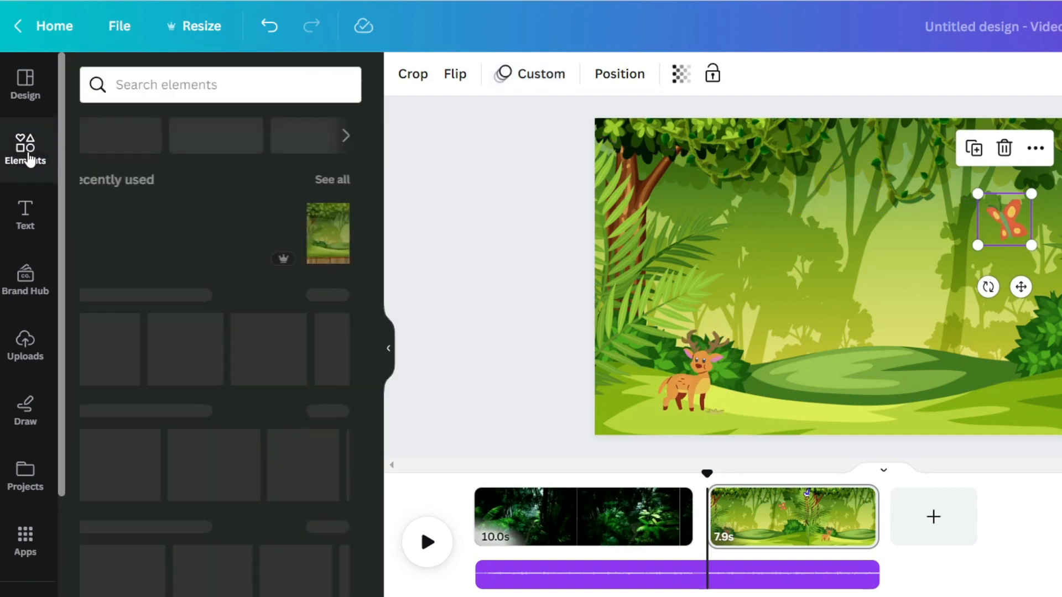
pyautogui.click(202, 86)
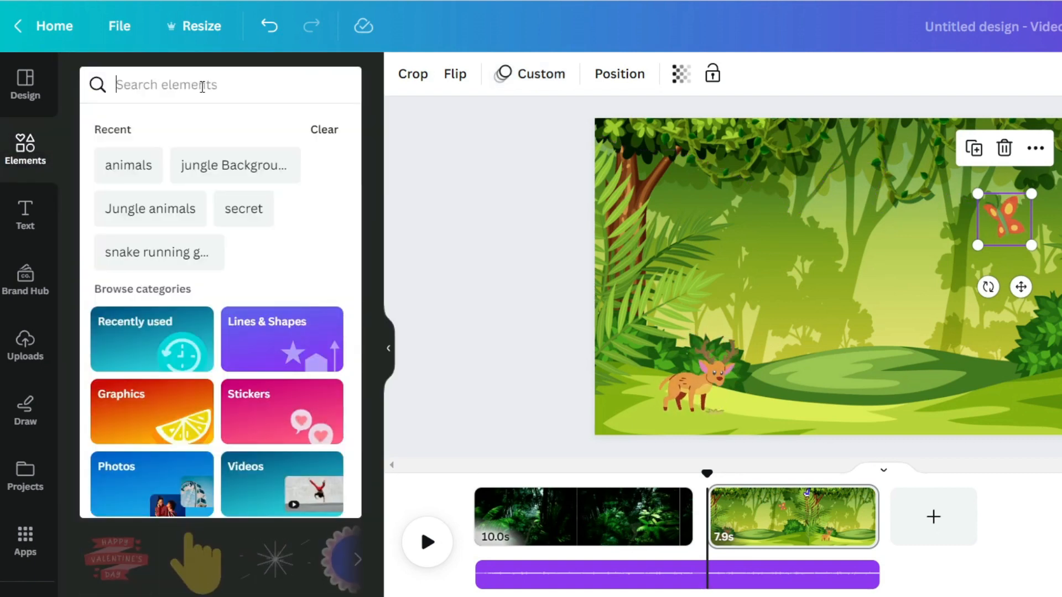
pyautogui.write('tige')
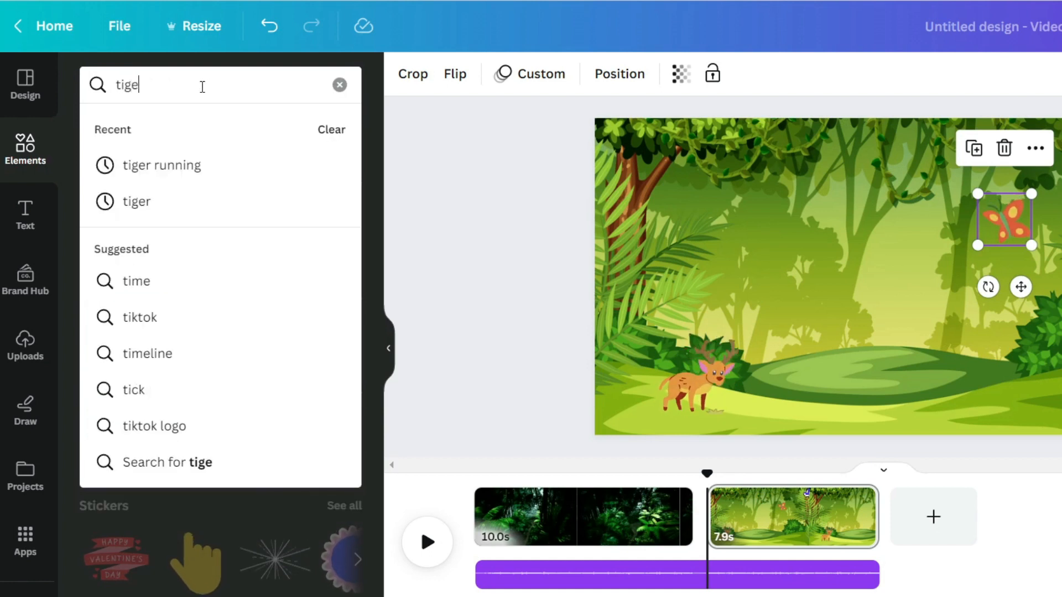
pyautogui.write('r runn')
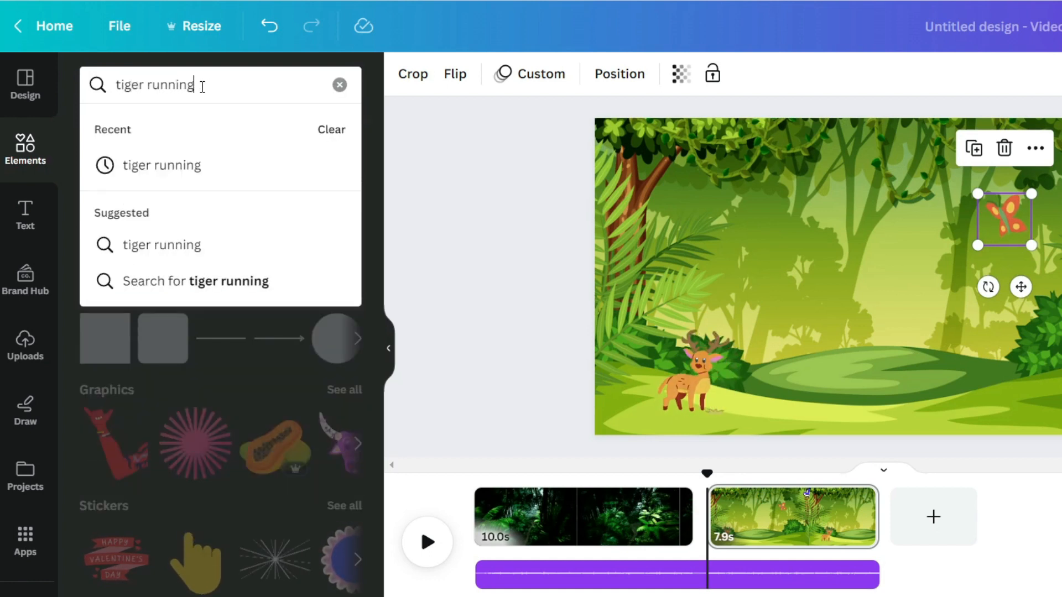
pyautogui.write('ing')
pyautogui.press('Return')
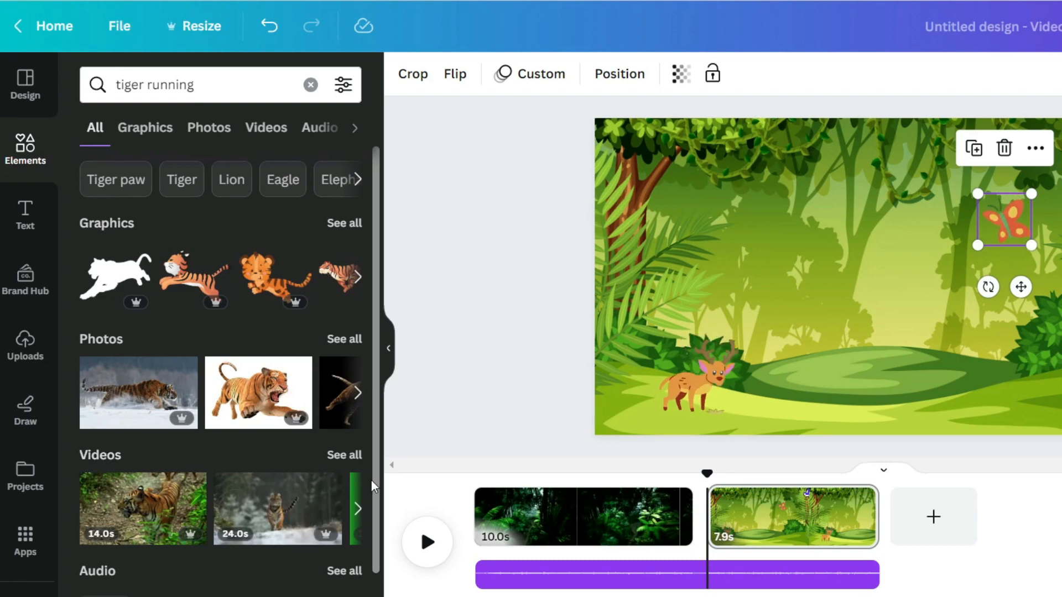
pyautogui.click(346, 456)
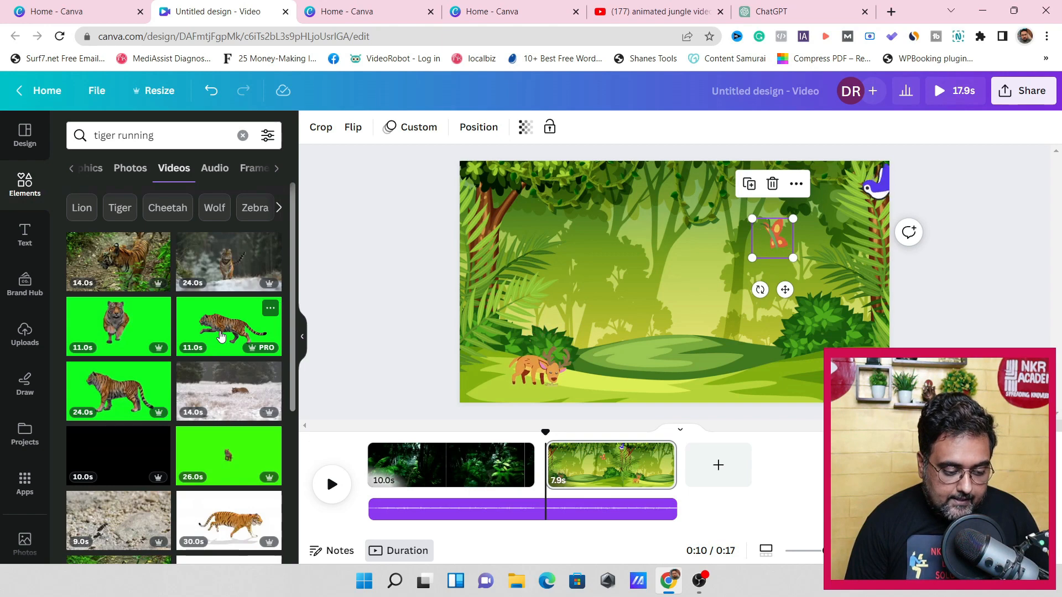
# Add the 11-second green-screen video of the tiger running sideways, shrink it and place it mostly beyond the canvas's lower-right edge.
pyautogui.click(221, 336)
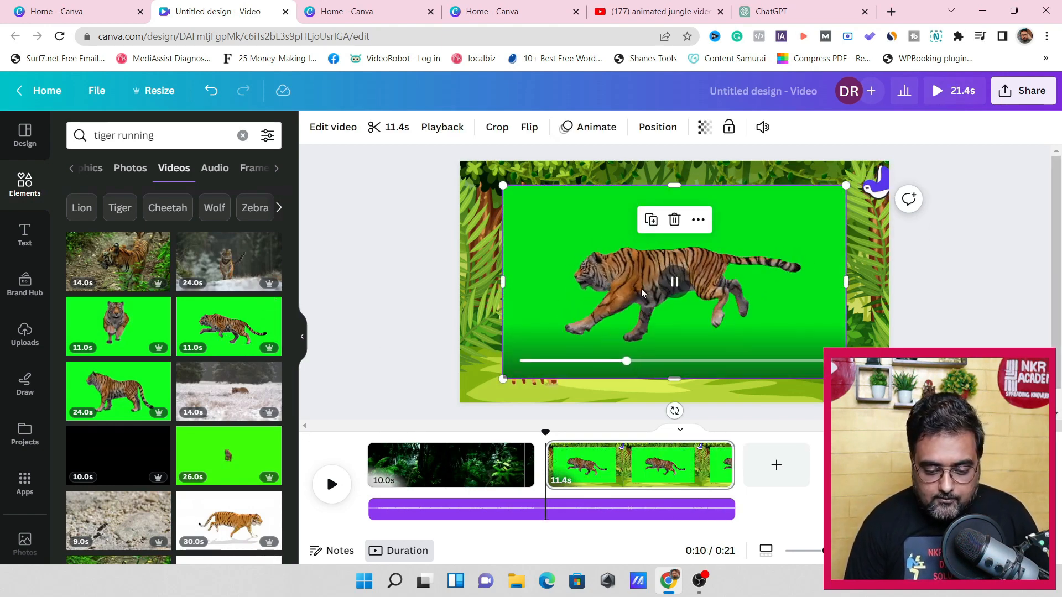
pyautogui.moveTo(772, 265); pyautogui.dragTo(805, 277)
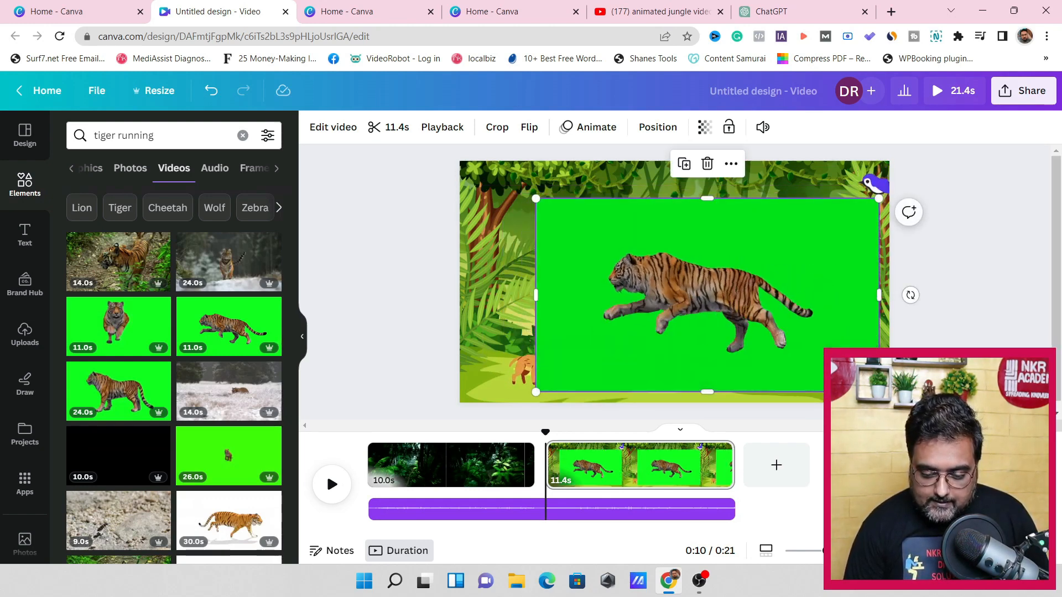
pyautogui.moveTo(879, 392); pyautogui.dragTo(756, 304)
pyautogui.moveTo(690, 268); pyautogui.dragTo(998, 361)
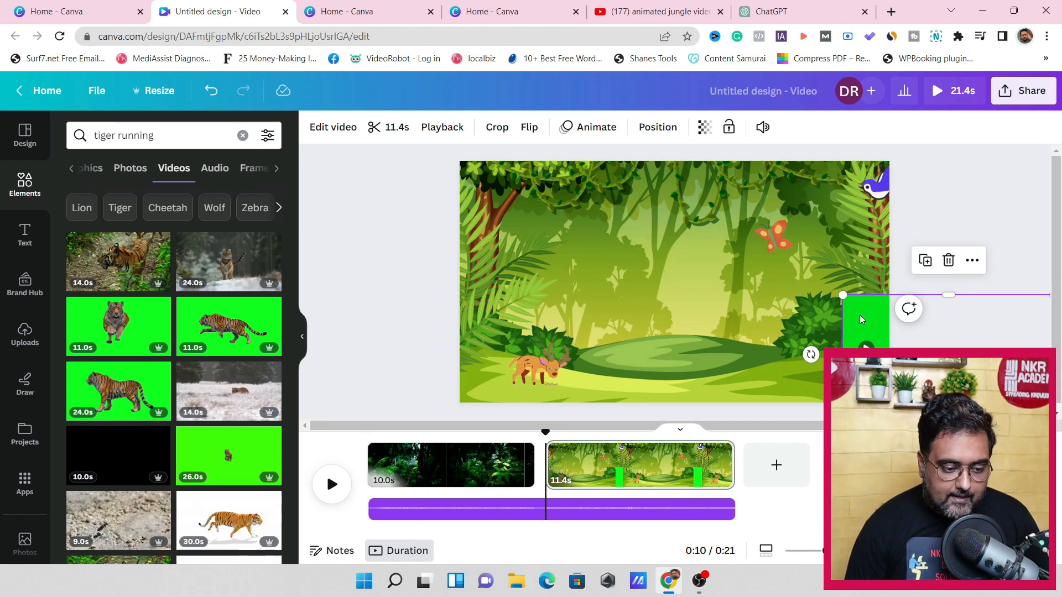
# Remove the green background from the tiger video with Background Remover and nudge the clip slightly farther off the canvas's right edge.
pyautogui.click(328, 131)
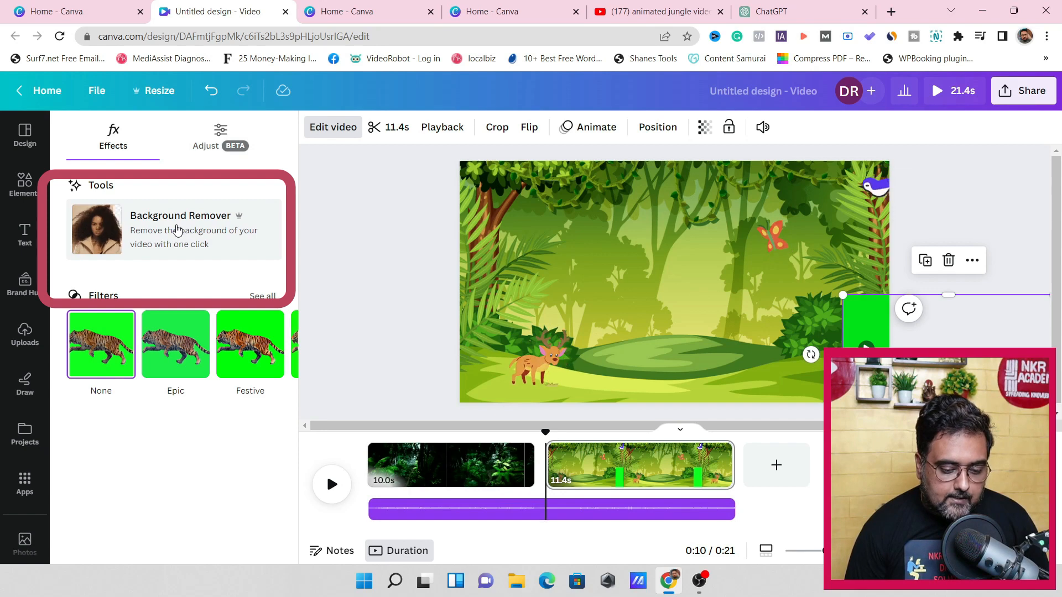
pyautogui.click(177, 230)
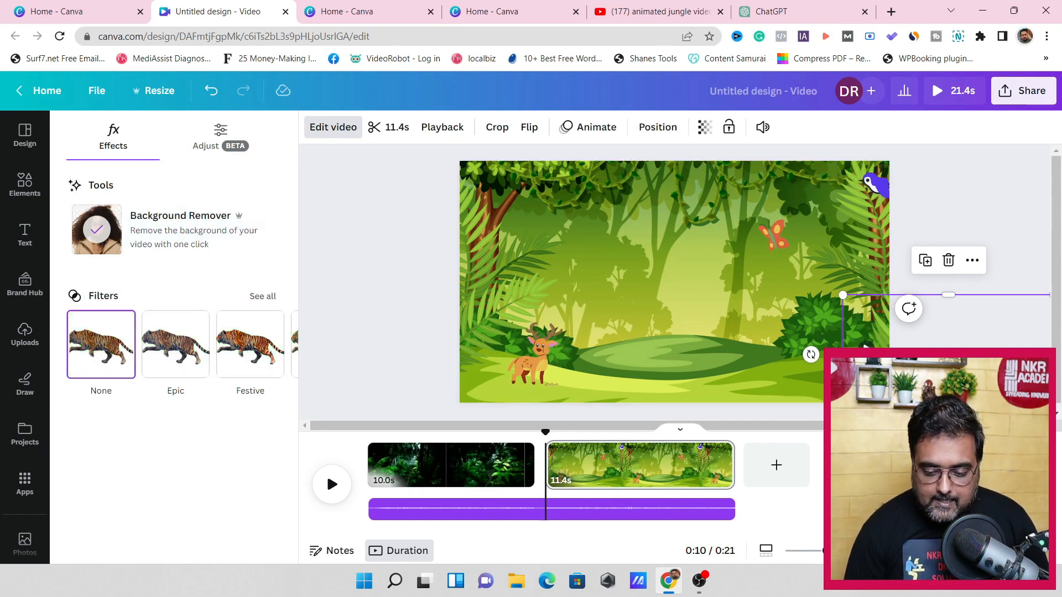
pyautogui.moveTo(866, 369)
pyautogui.mouseDown()
pyautogui.moveTo(713, 356)
pyautogui.moveTo(881, 362)
pyautogui.mouseUp()
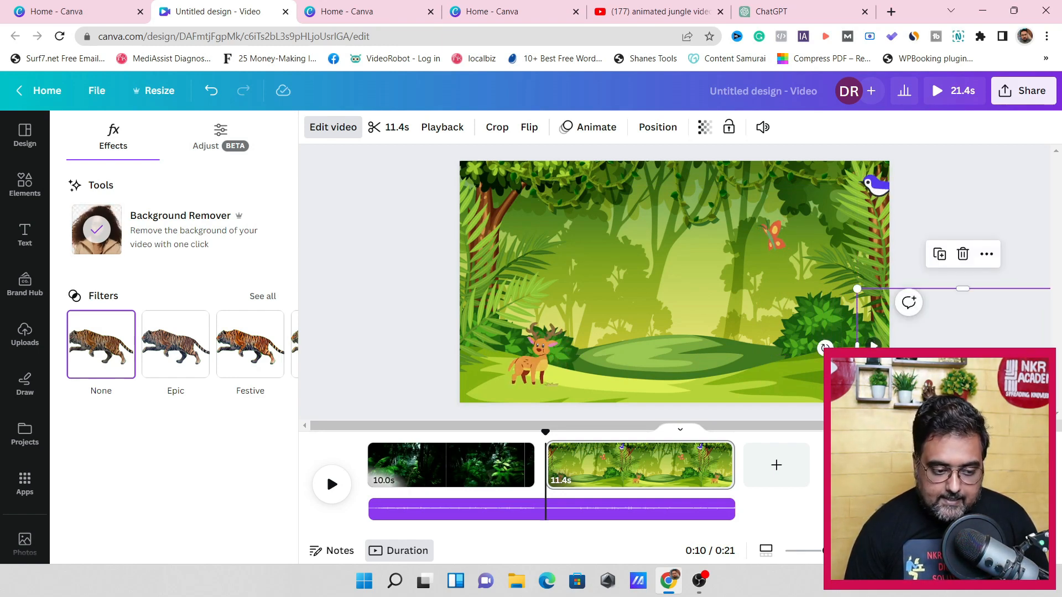
# Give the tiger a custom leftward path along the grass with Smooth movement and reduced speed, and play the video to preview it.
pyautogui.click(581, 128)
pyautogui.click(158, 192)
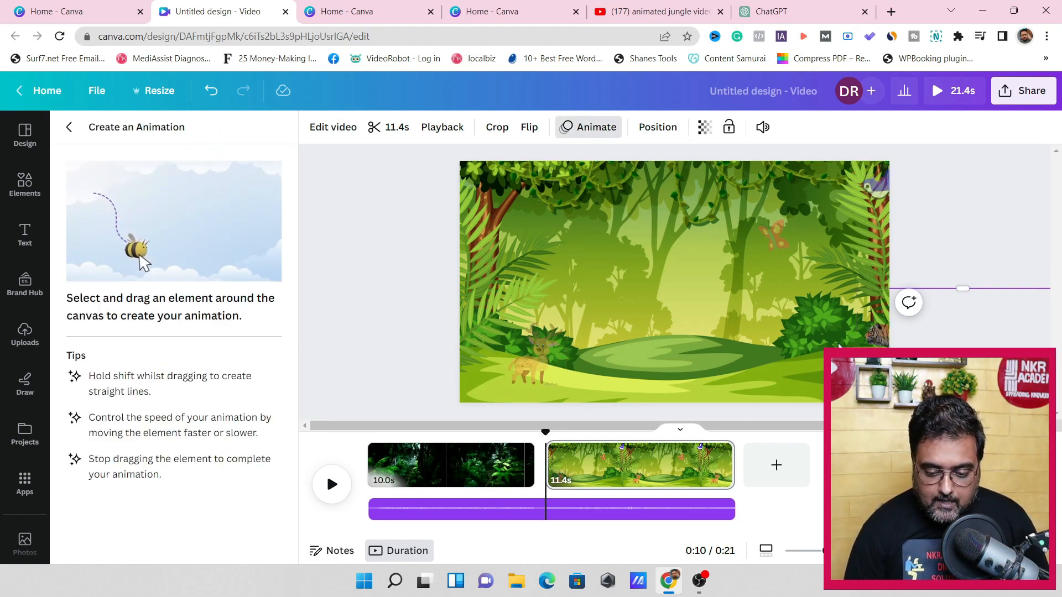
pyautogui.moveTo(839, 347); pyautogui.dragTo(560, 357)
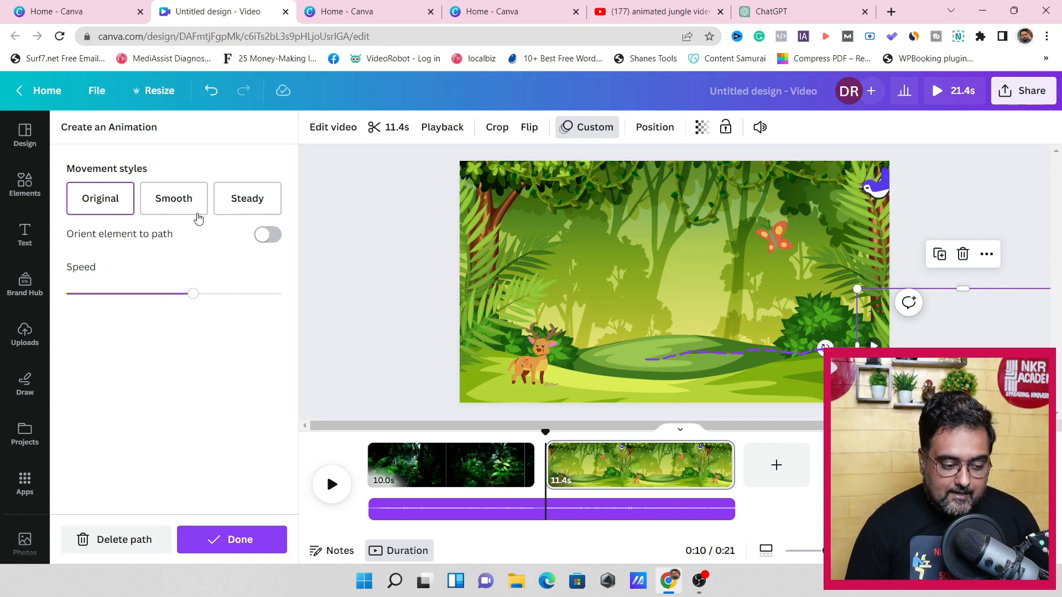
pyautogui.click(184, 204)
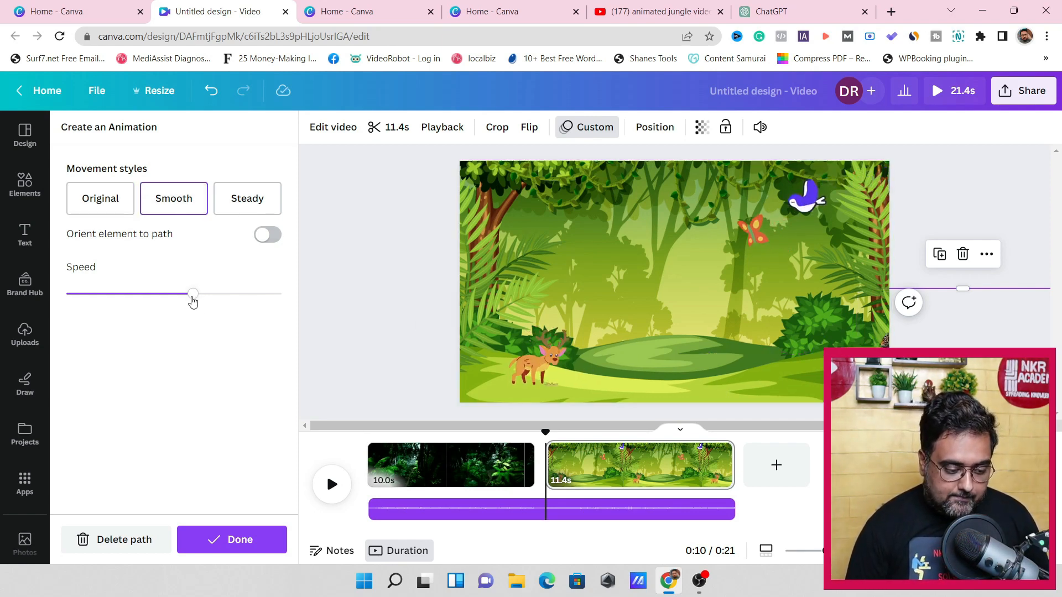
pyautogui.moveTo(191, 295); pyautogui.dragTo(110, 298)
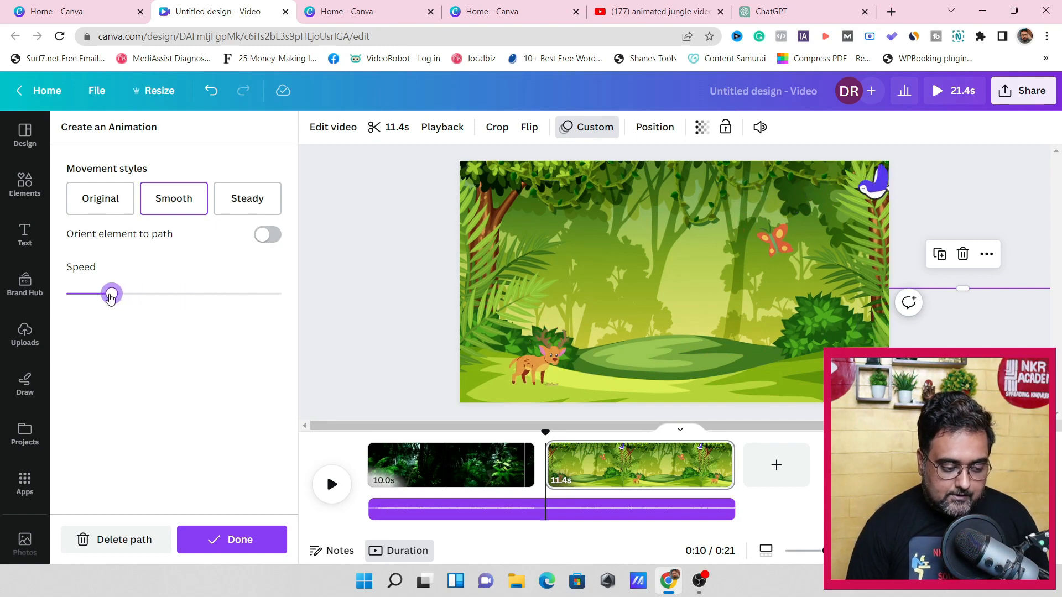
pyautogui.click(226, 539)
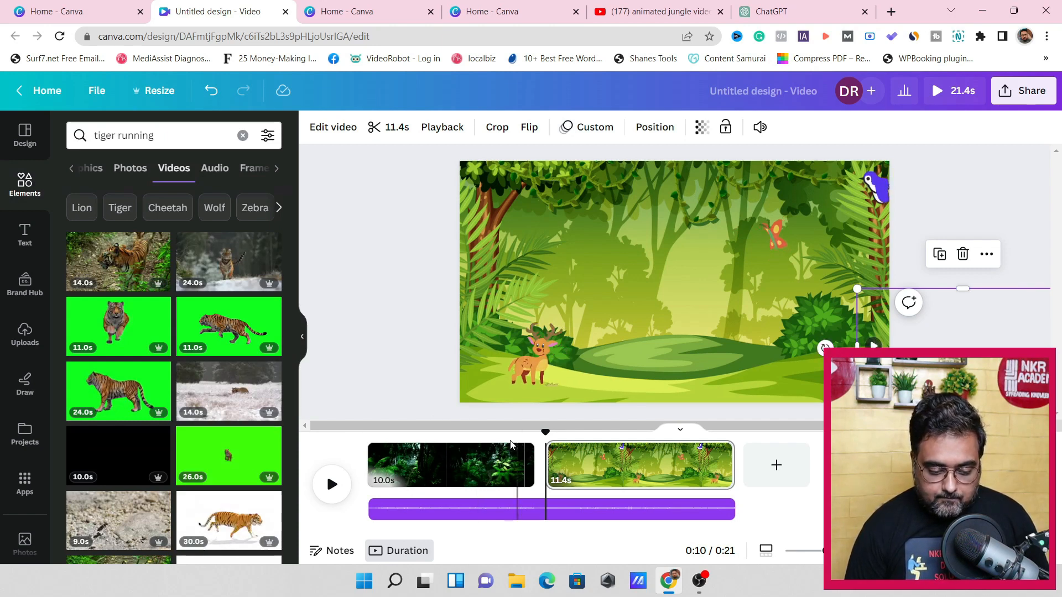
pyautogui.click(335, 483)
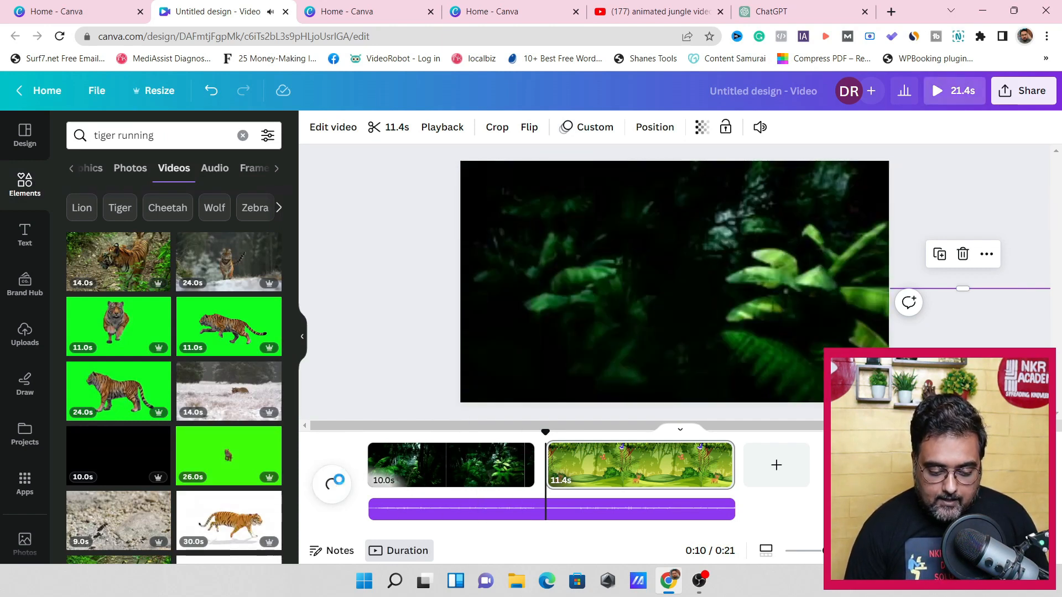